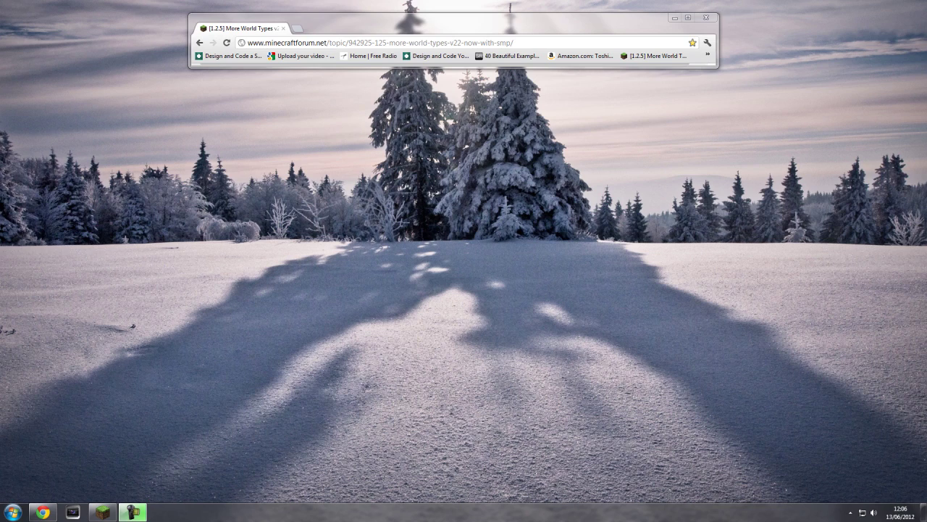
# - Enlarge the browser window downward and locate the client and server download links in the More World Types v2.2 post
pyautogui.moveTo(454, 69); pyautogui.dragTo(453, 493)
pyautogui.scroll(-2, 449, 290)
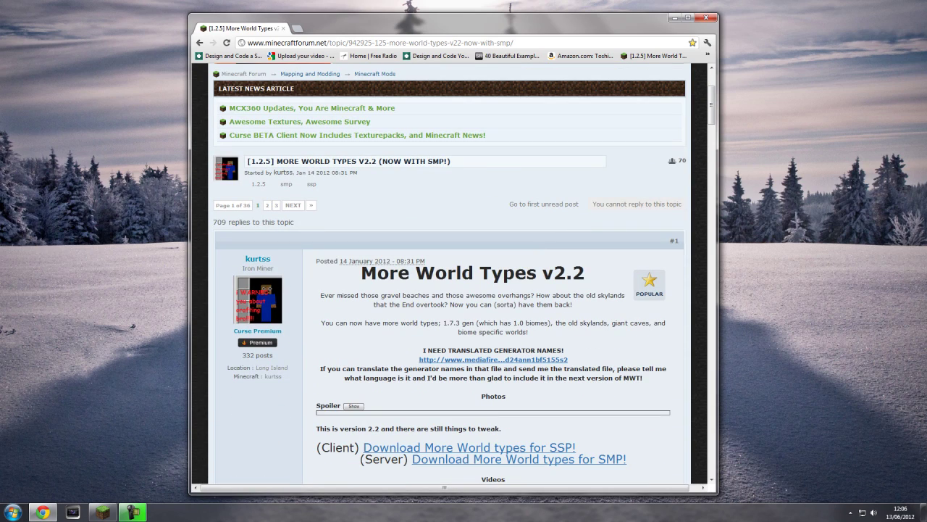
pyautogui.scroll(-3, 449, 290)
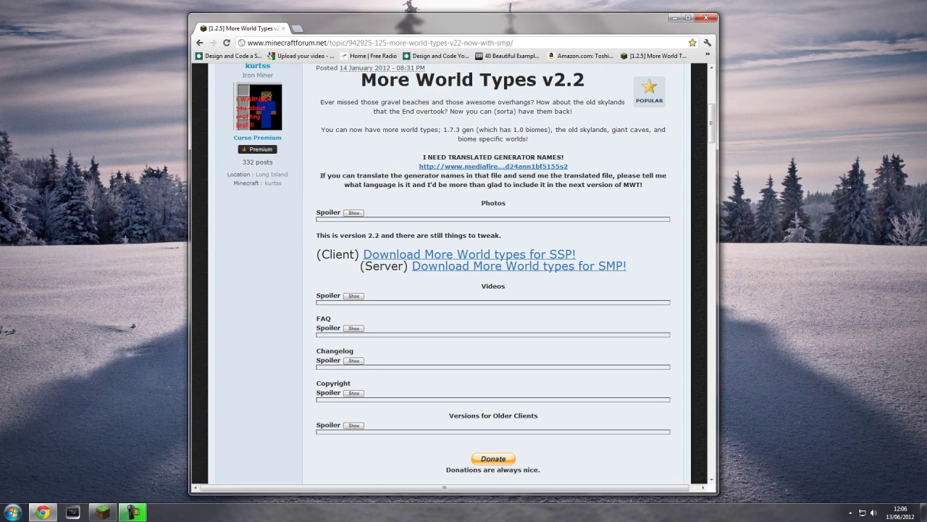
pyautogui.moveTo(316, 254); pyautogui.dragTo(409, 266)
pyautogui.click(407, 269)
pyautogui.moveTo(316, 254); pyautogui.dragTo(350, 254)
pyautogui.click(352, 255)
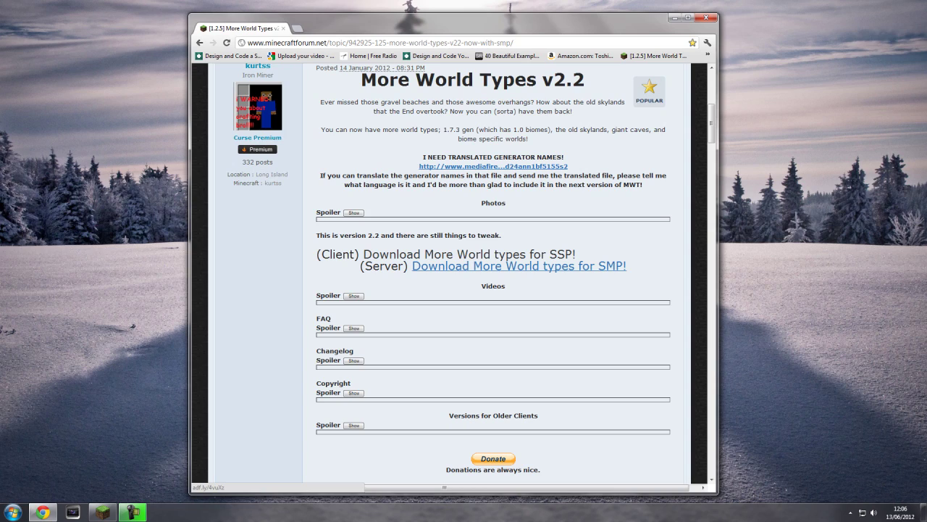
# - Download More World Types v2.2.zip from MediaFire through the SSP client link, skipping the adf.ly advert
pyautogui.click(446, 254)
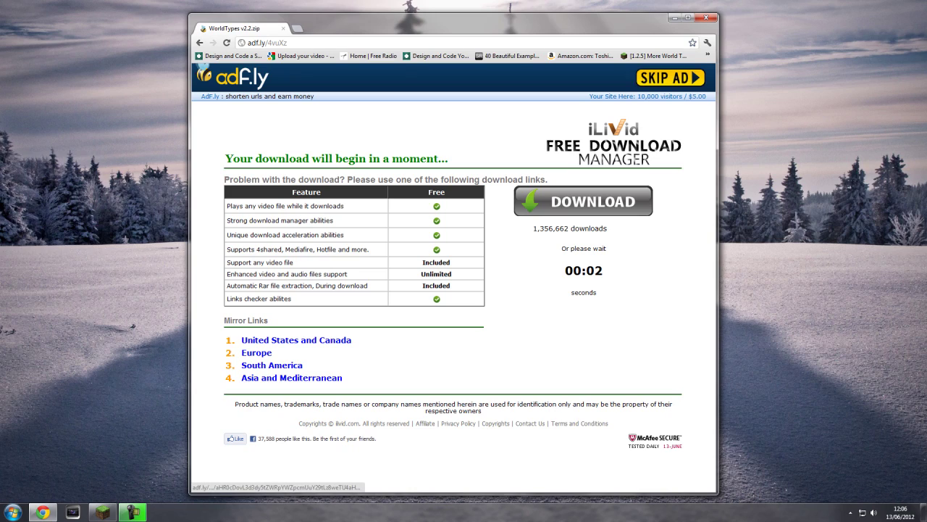
pyautogui.click(670, 78)
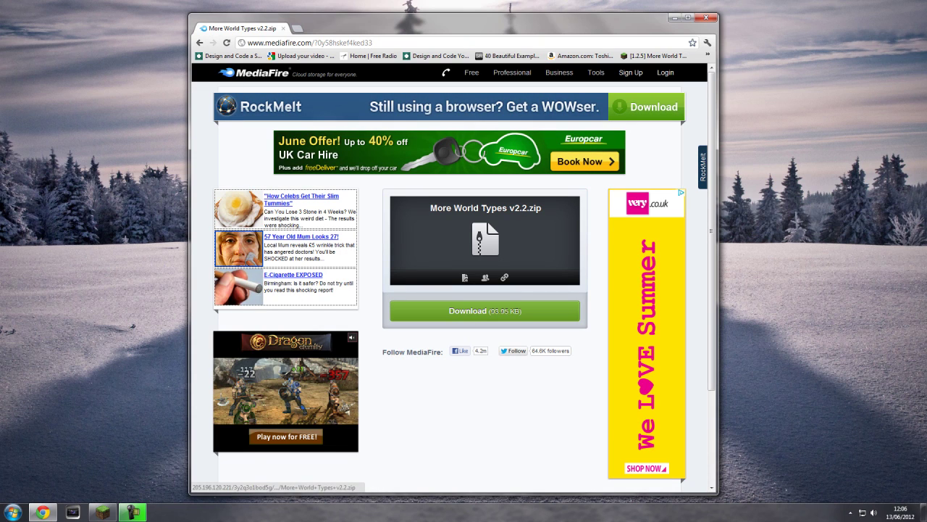
pyautogui.click(485, 311)
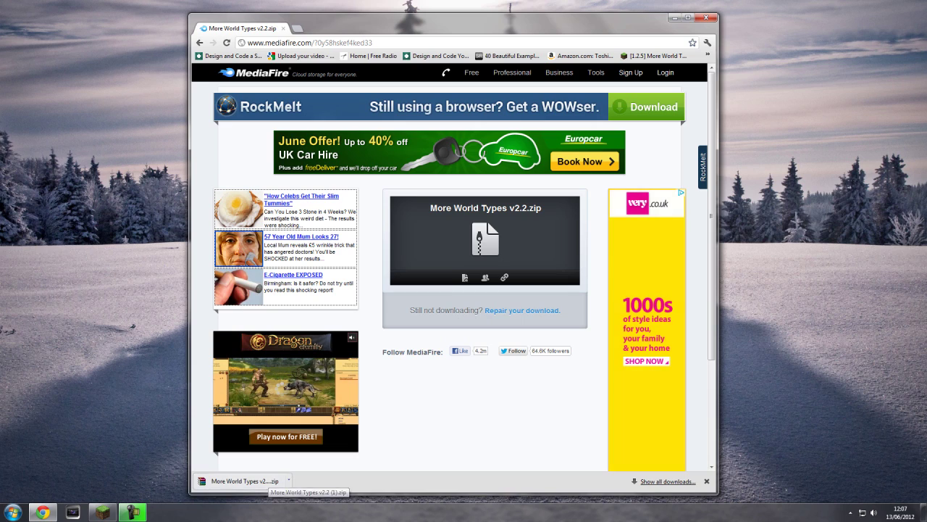
# - Open the downloaded zip in WinRAR, dismiss the licence reminder, and leave only the archive window centred on the desktop
pyautogui.click(243, 480)
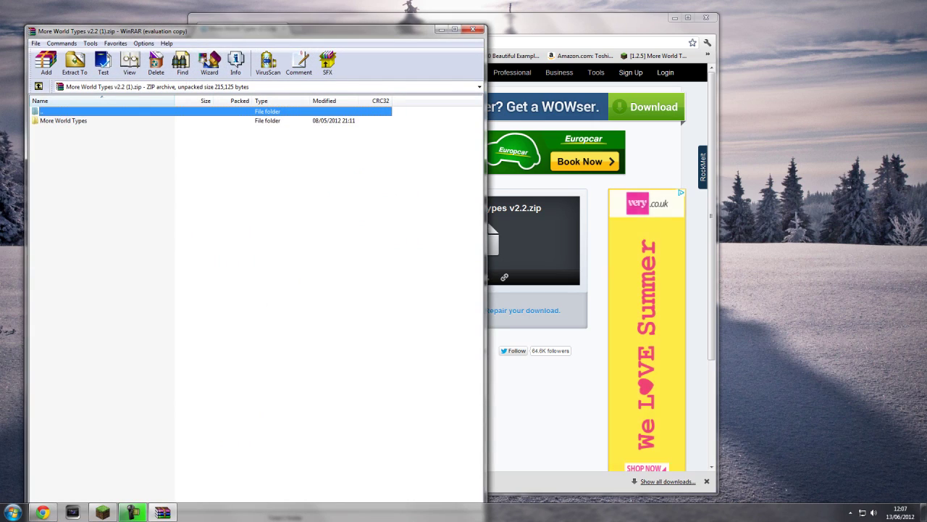
pyautogui.click(674, 17)
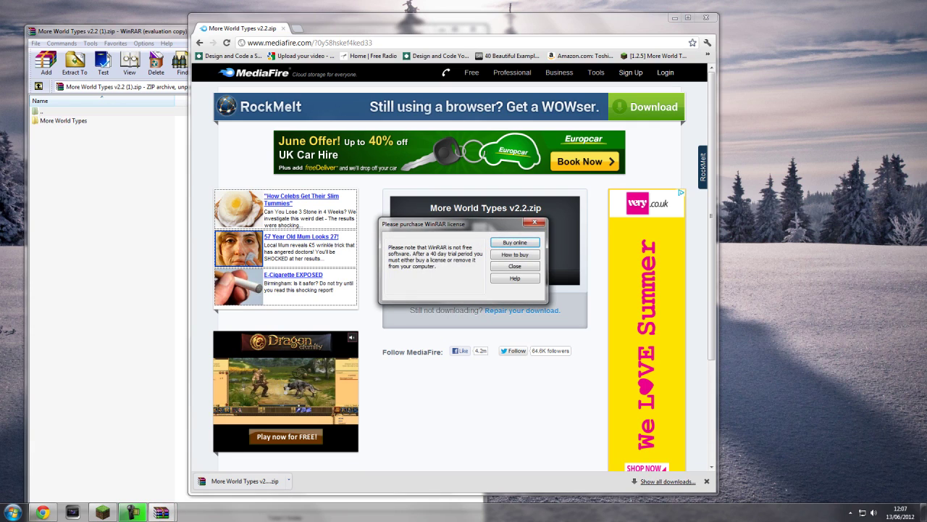
pyautogui.click(534, 222)
pyautogui.click(674, 17)
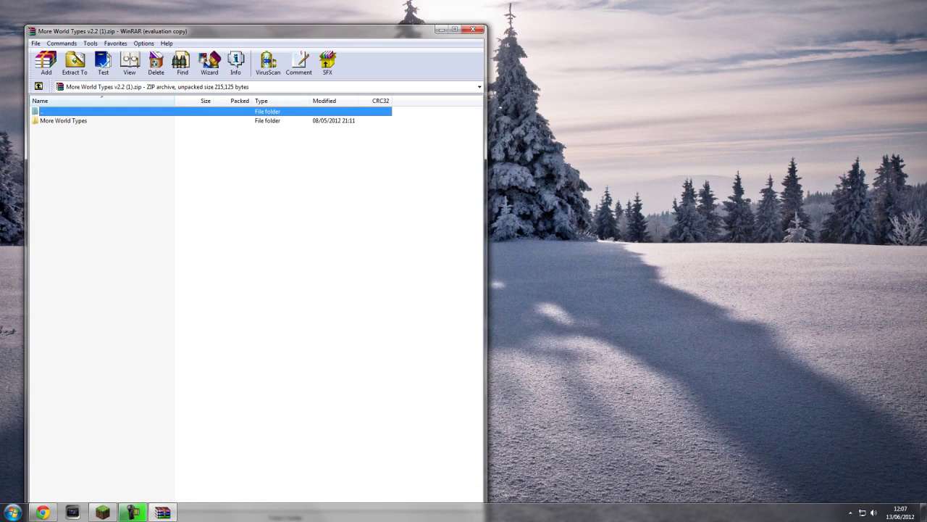
pyautogui.moveTo(319, 35); pyautogui.dragTo(482, 13)
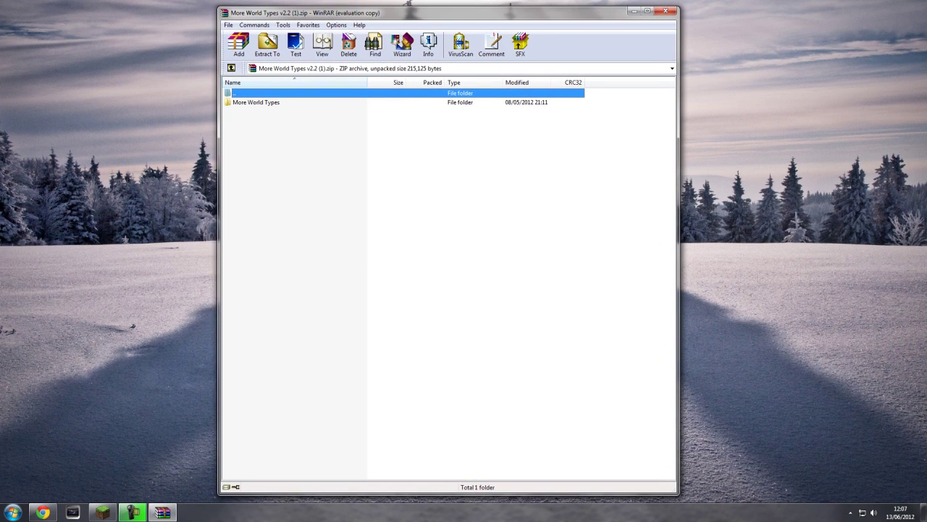
# - Open the More World Types folder inside the archive to show the mod's lang folder and class files
pyautogui.click(439, 174)
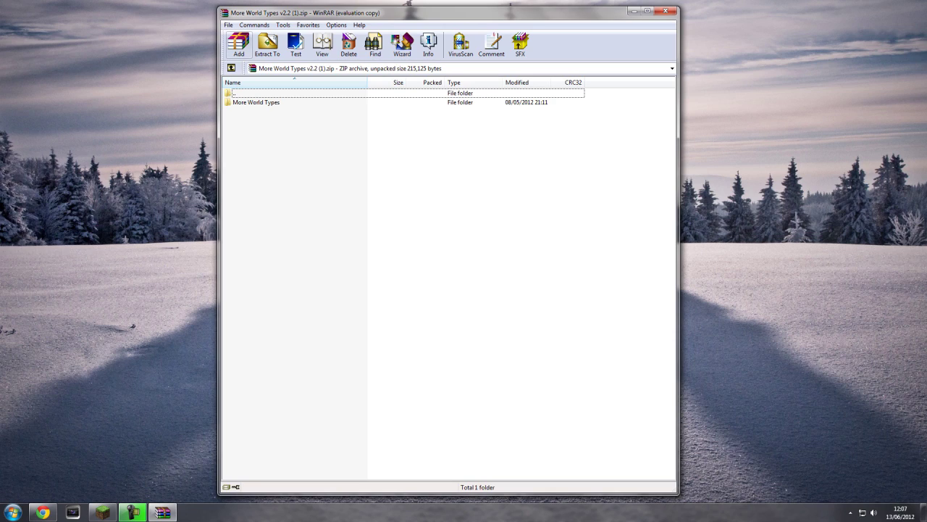
pyautogui.doubleClick(256, 102)
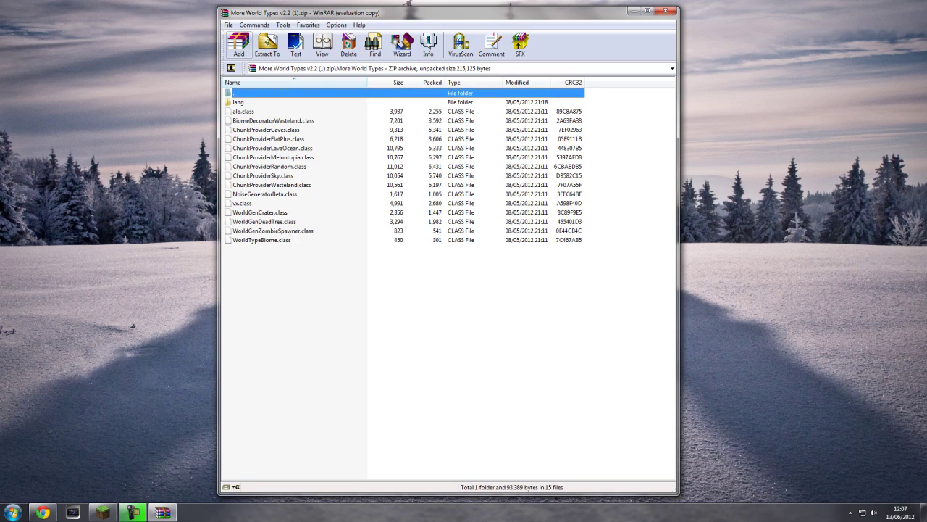
pyautogui.click(420, 304)
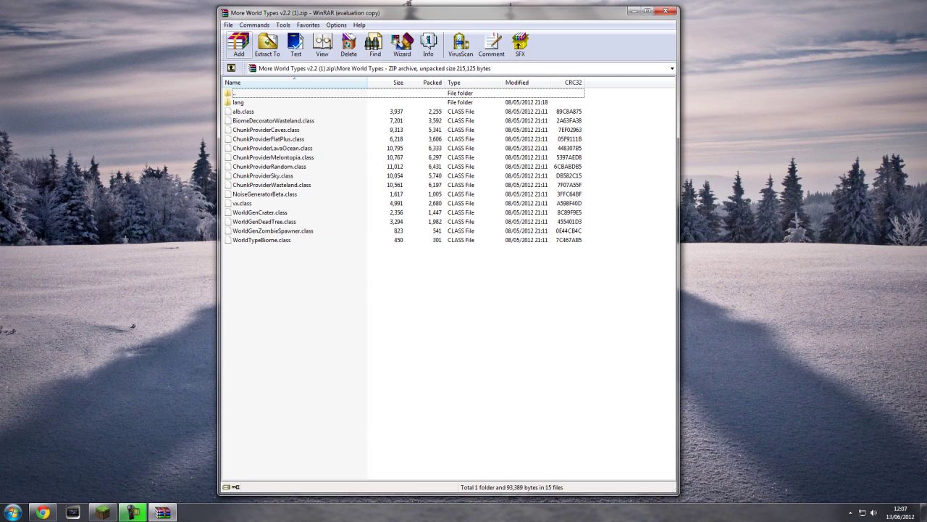
pyautogui.doubleClick(235, 93)
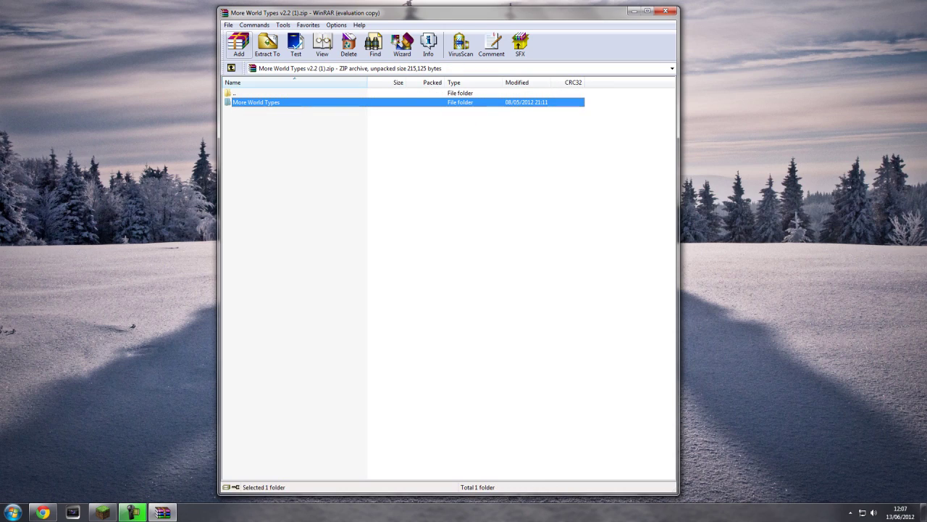
pyautogui.press('Return')
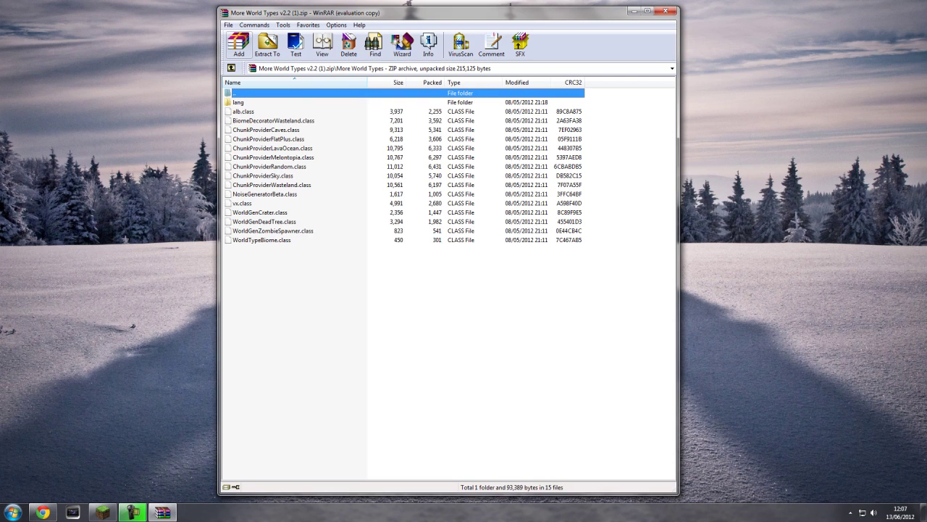
pyautogui.hotkey('ctrl', 'a')
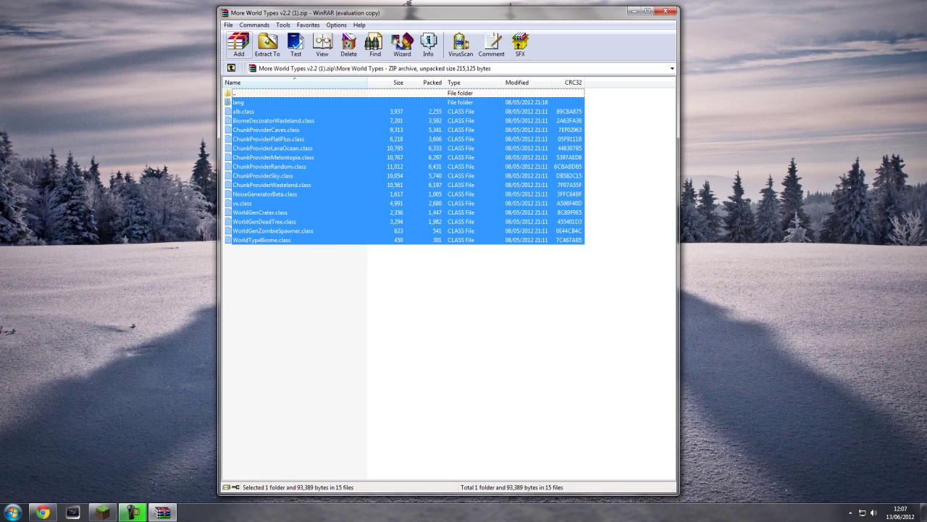
pyautogui.click(449, 348)
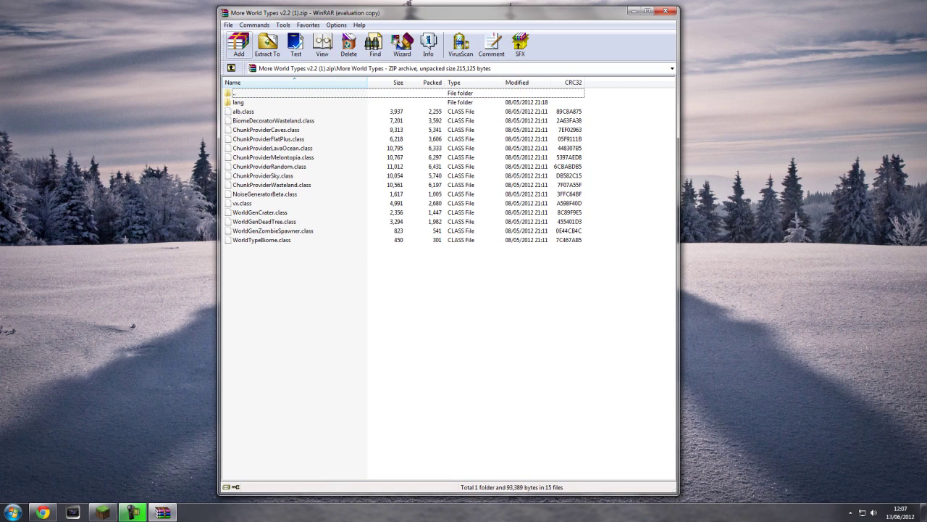
# - Open the Roaming application data folder by running %appdata% and move its window higher on the desktop
pyautogui.click(13, 512)
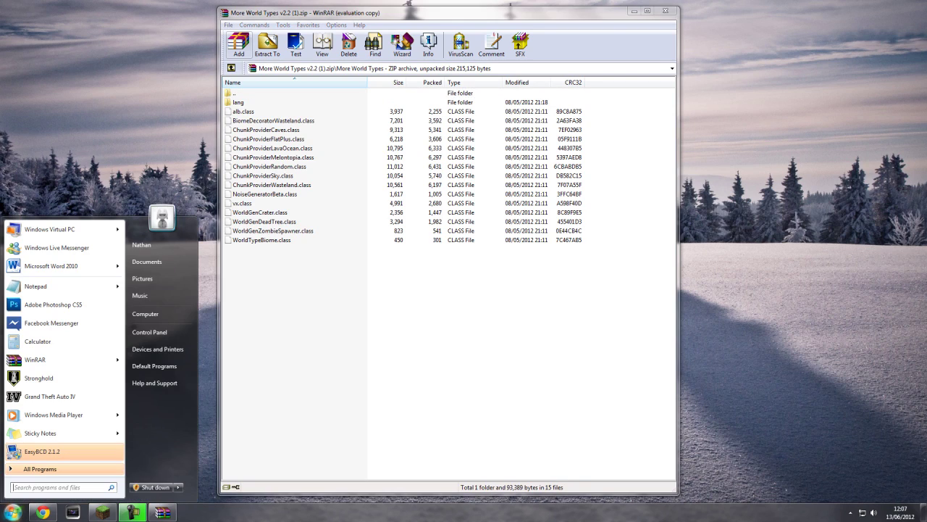
pyautogui.write('run')
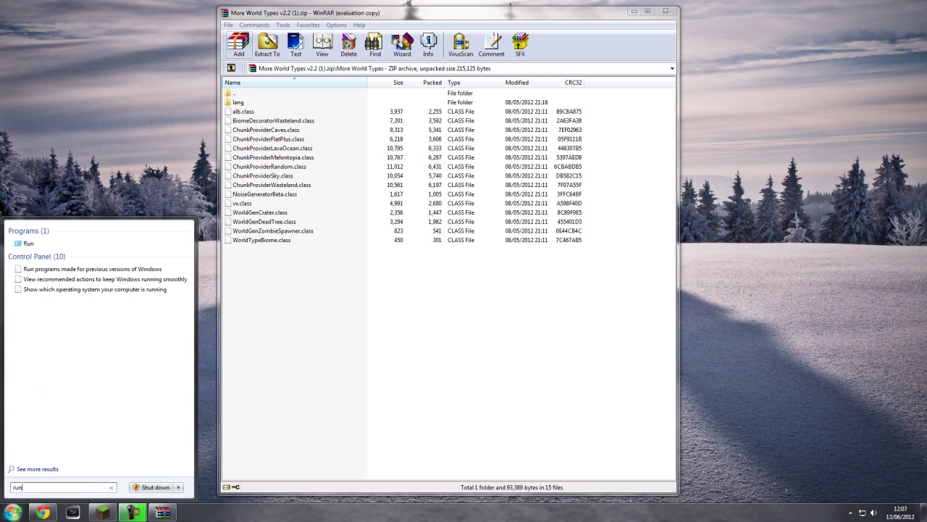
pyautogui.press('Return')
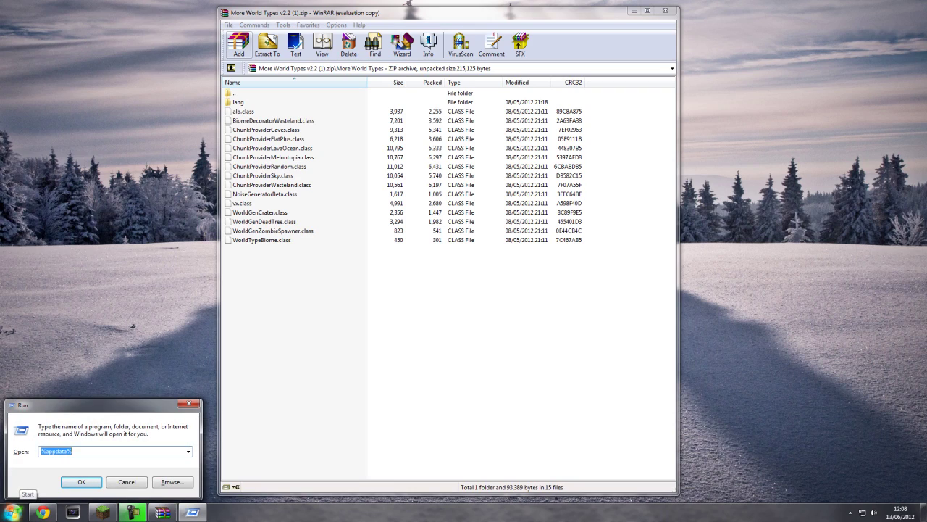
pyautogui.click(81, 452)
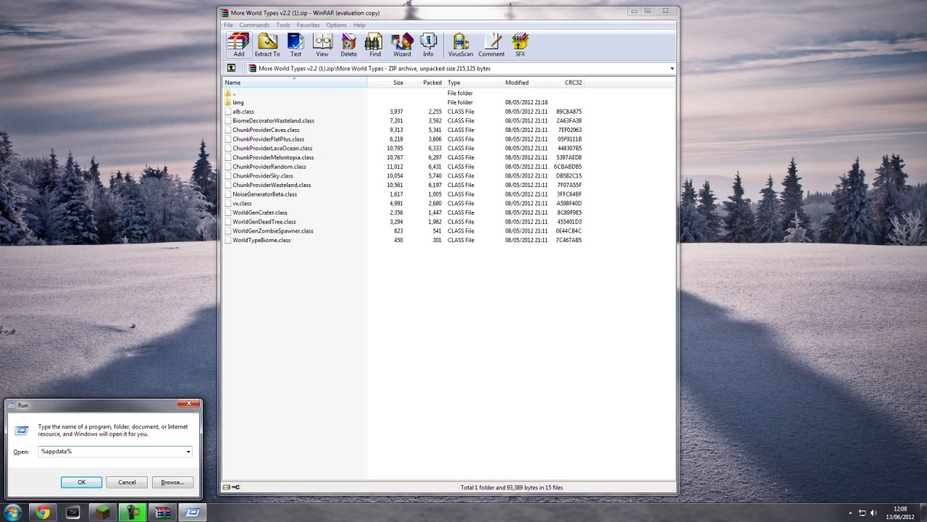
pyautogui.press('Return')
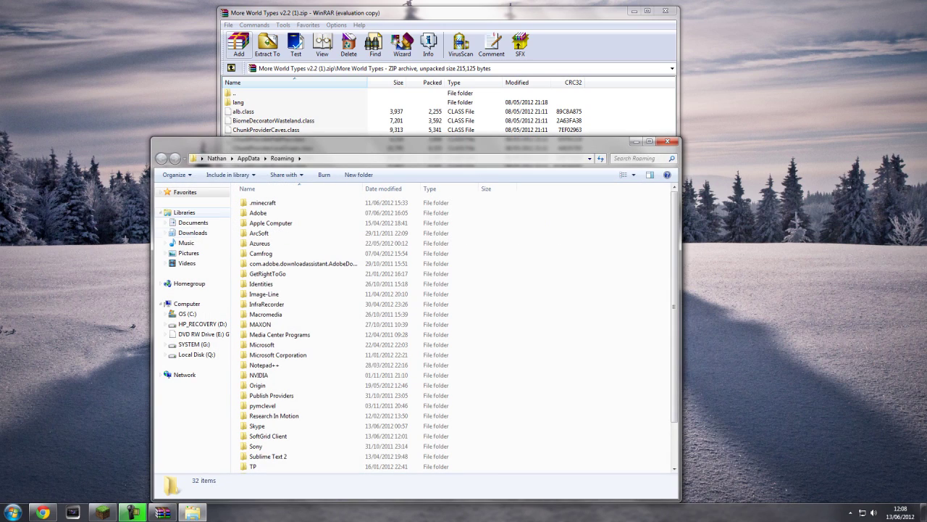
pyautogui.moveTo(362, 143); pyautogui.dragTo(373, 66)
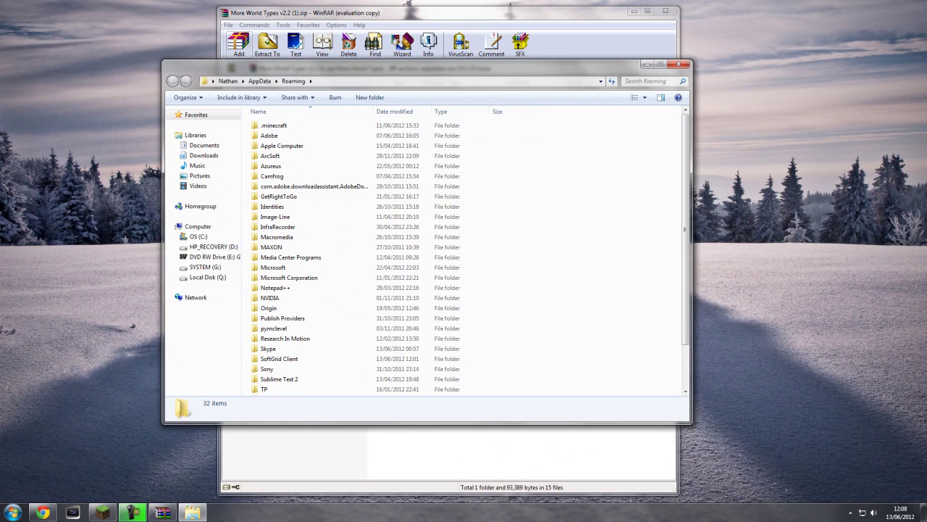
# - Open the bin folder inside the .minecraft folder
pyautogui.doubleClick(280, 125)
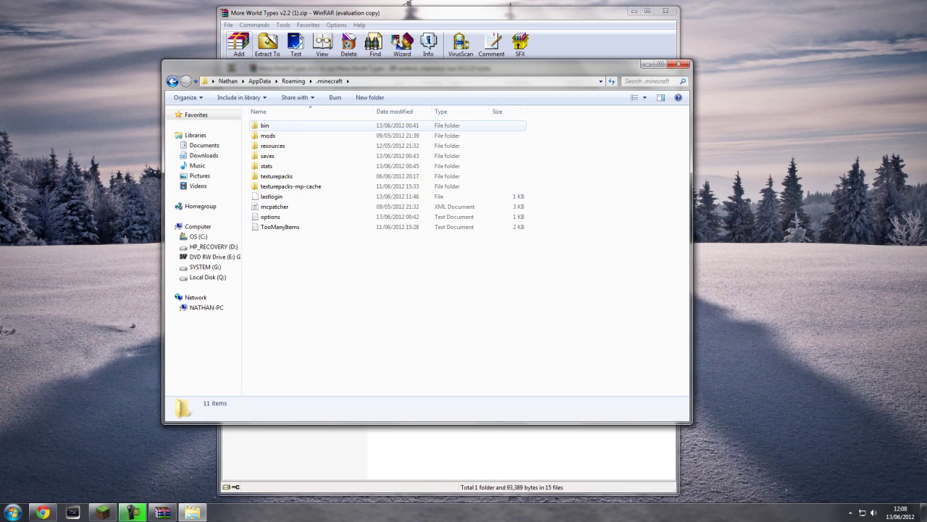
pyautogui.doubleClick(265, 125)
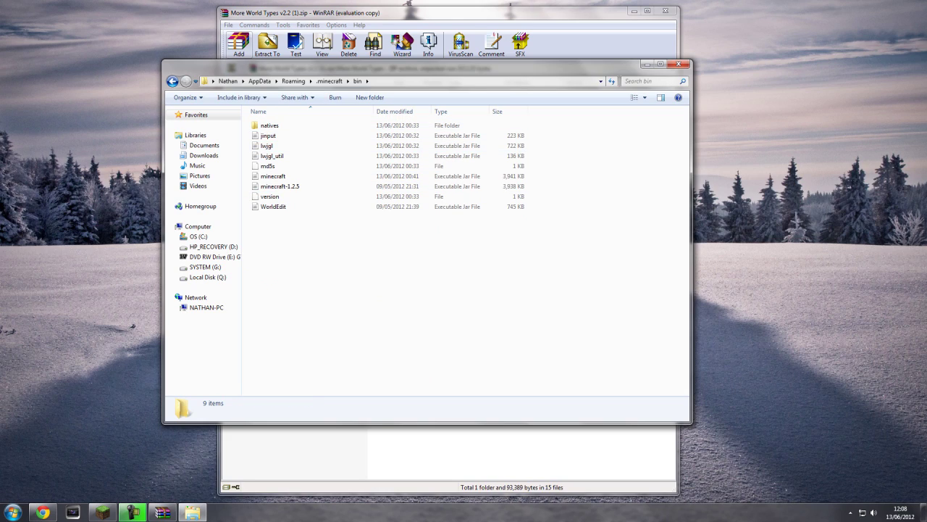
pyautogui.moveTo(318, 261); pyautogui.dragTo(298, 118)
pyautogui.click(319, 268)
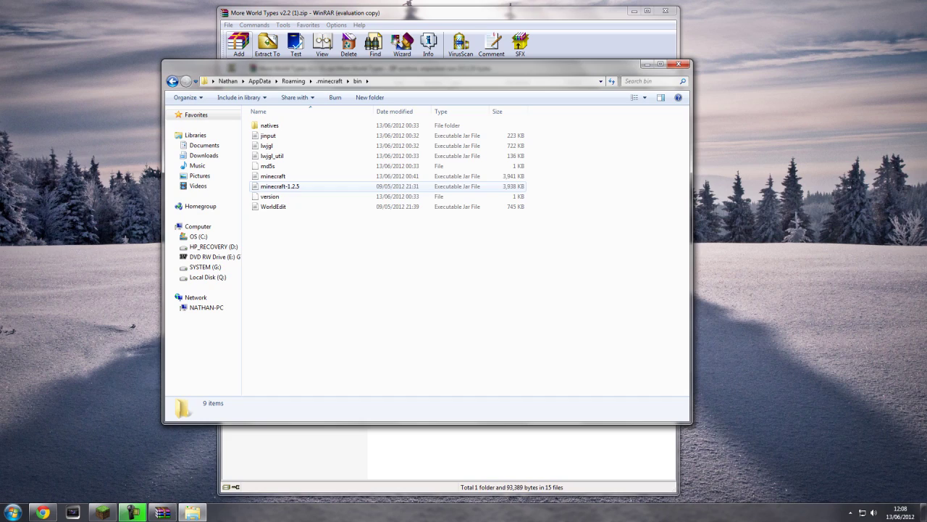
# - Open the minecraft jar file from the bin folder with WinRAR archiver and dismiss the licence reminder
pyautogui.click(273, 176)
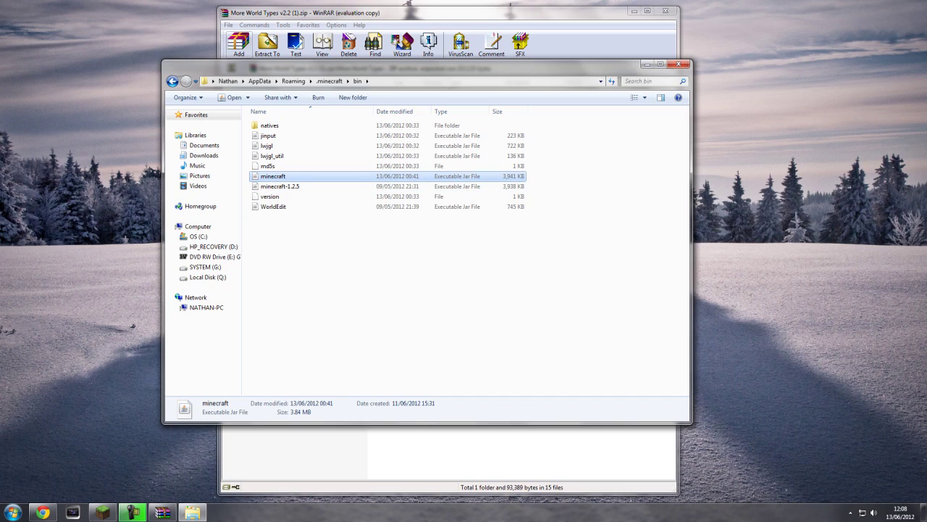
pyautogui.rightClick(291, 175)
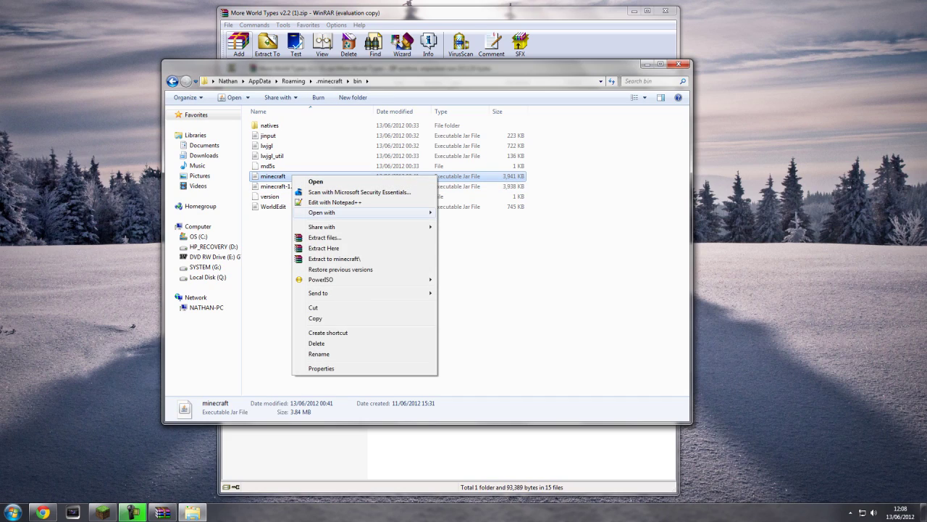
pyautogui.moveTo(362, 212)
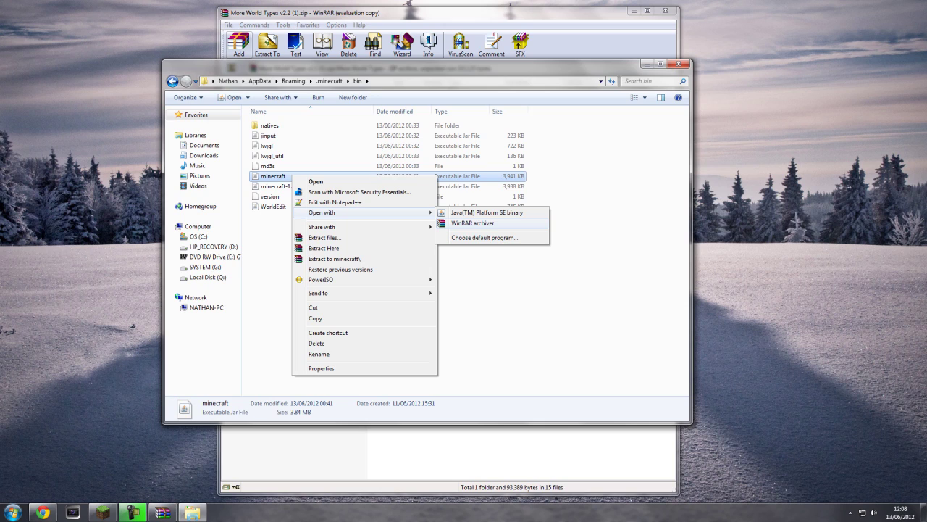
pyautogui.click(472, 224)
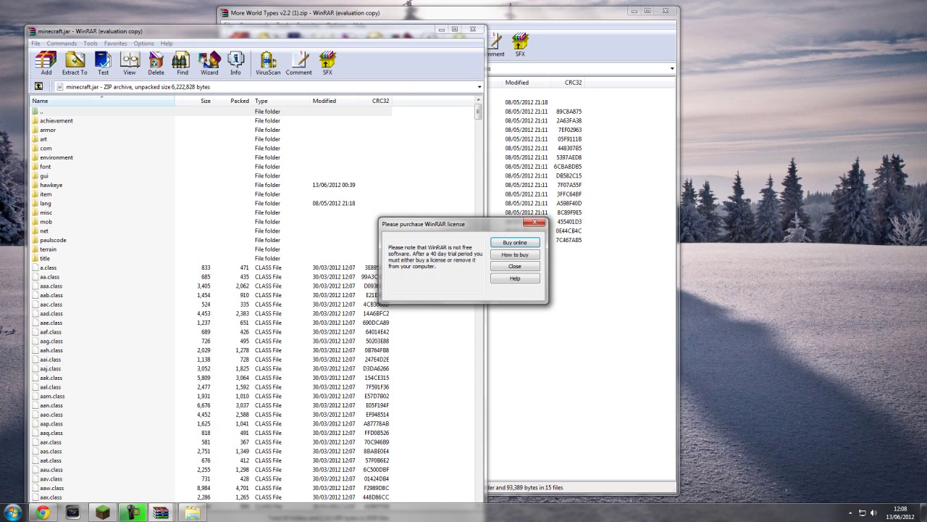
pyautogui.click(535, 222)
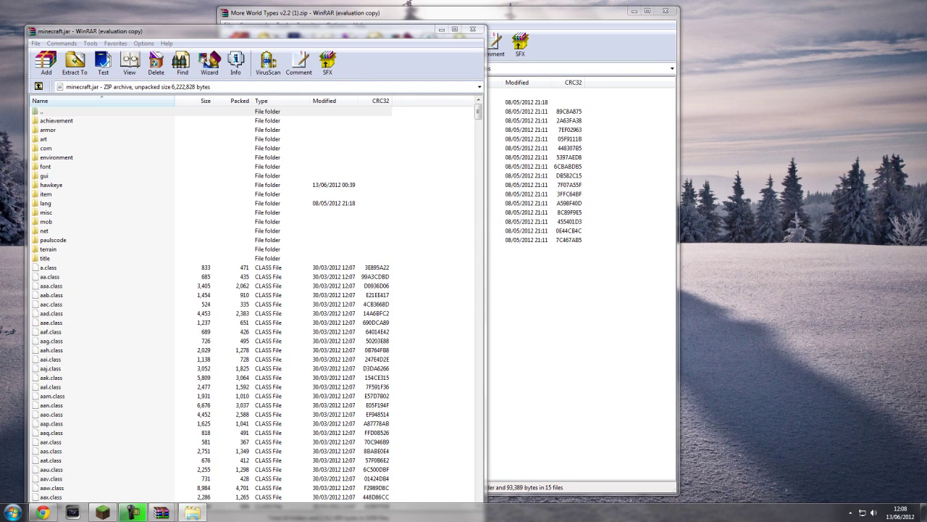
# - Arrange the minecraft.jar and More World Types archive windows side by side
pyautogui.moveTo(289, 31)
pyautogui.mouseDown()
pyautogui.moveTo(290, 66)
pyautogui.moveTo(289, 34)
pyautogui.moveTo(280, 32)
pyautogui.mouseUp()
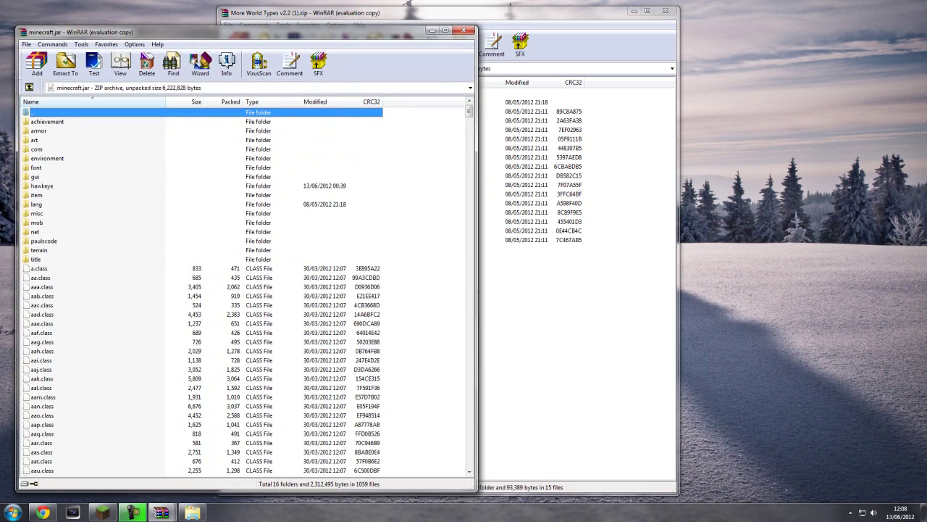
pyautogui.click(279, 13)
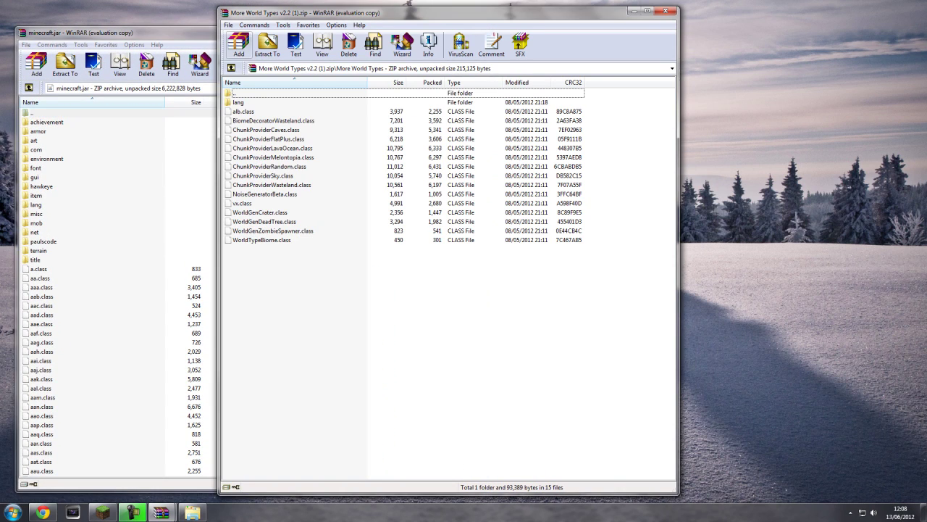
pyautogui.moveTo(279, 13); pyautogui.dragTo(538, 22)
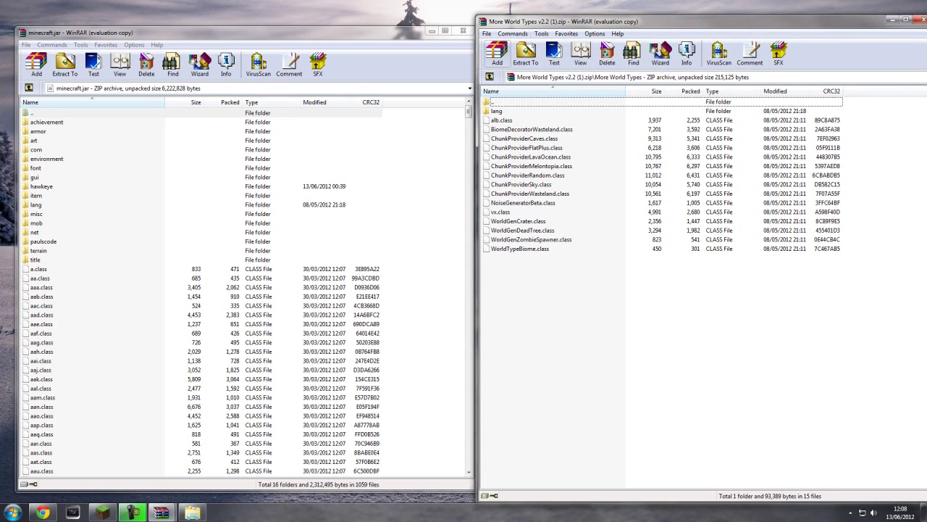
# - Add the lang folder and all class files from the More World Types archive to minecraft.jar, using Add and replace files
pyautogui.moveTo(535, 281); pyautogui.dragTo(519, 111)
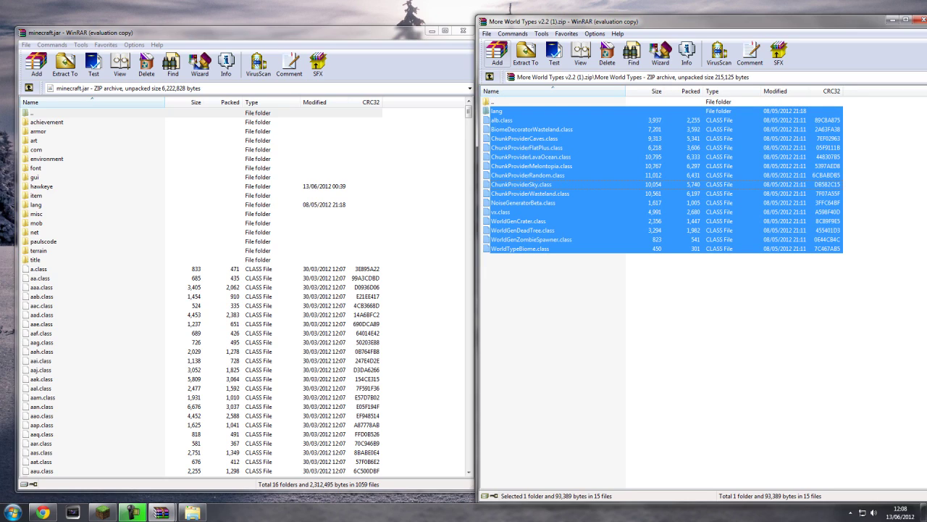
pyautogui.moveTo(521, 184); pyautogui.dragTo(289, 217)
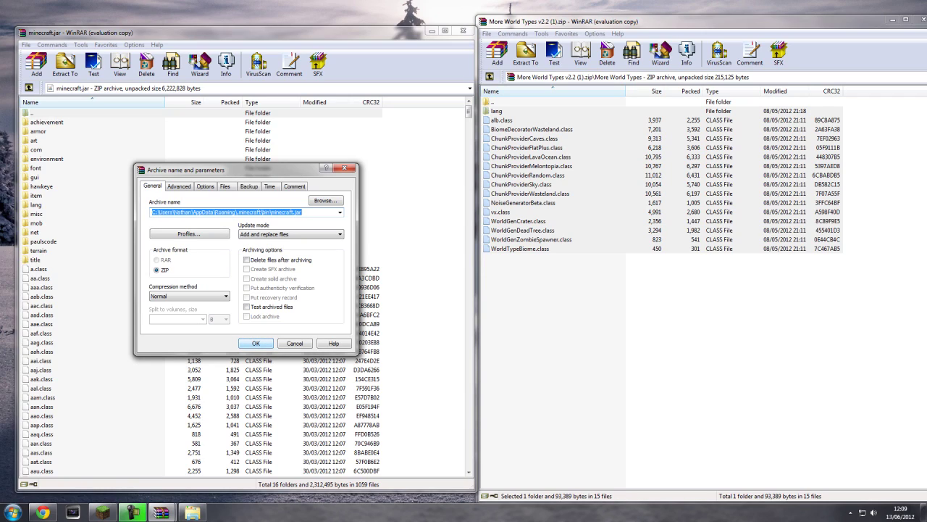
pyautogui.press('Return')
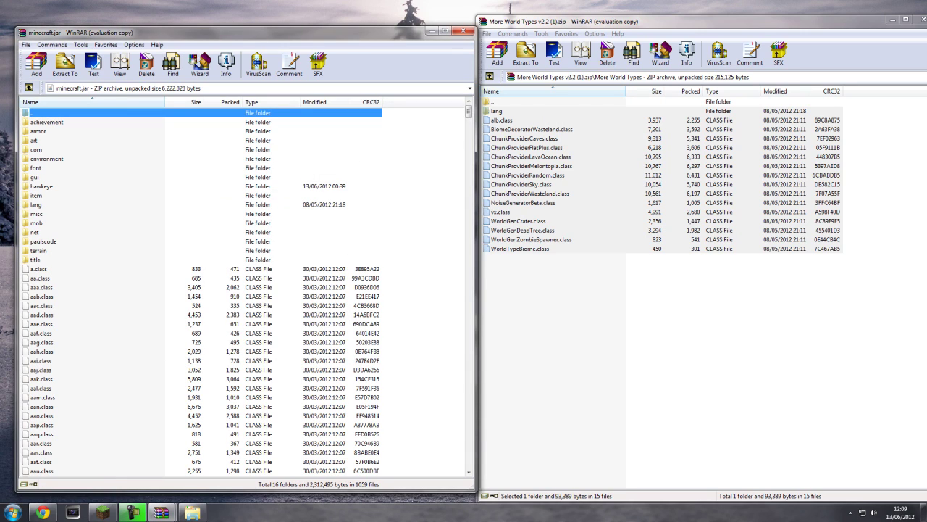
# - Close the minecraft.jar and More World Types archive windows
pyautogui.click(463, 32)
pyautogui.moveTo(623, 21); pyautogui.dragTo(271, 91)
pyautogui.hotkey('alt', 'F4')
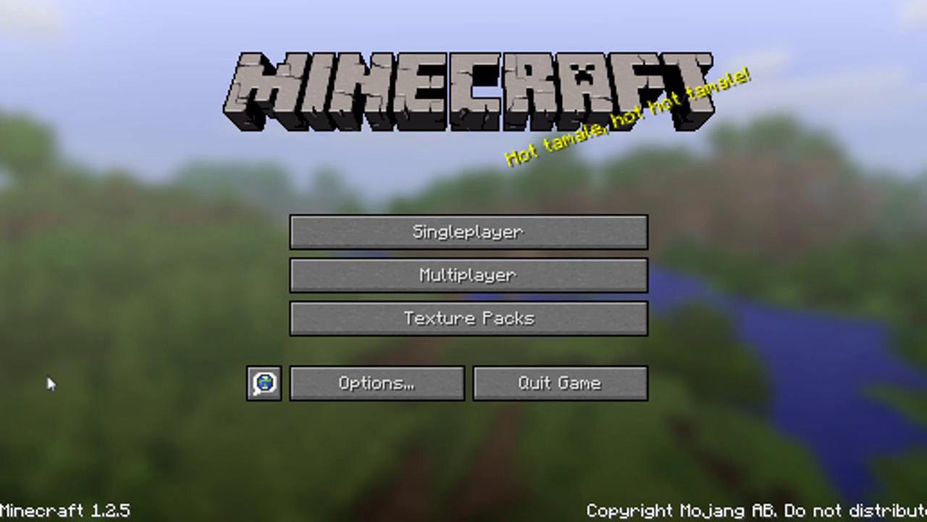
# - Start a new singleplayer world in Minecraft and set its game mode to Creative
pyautogui.click(601, 229)
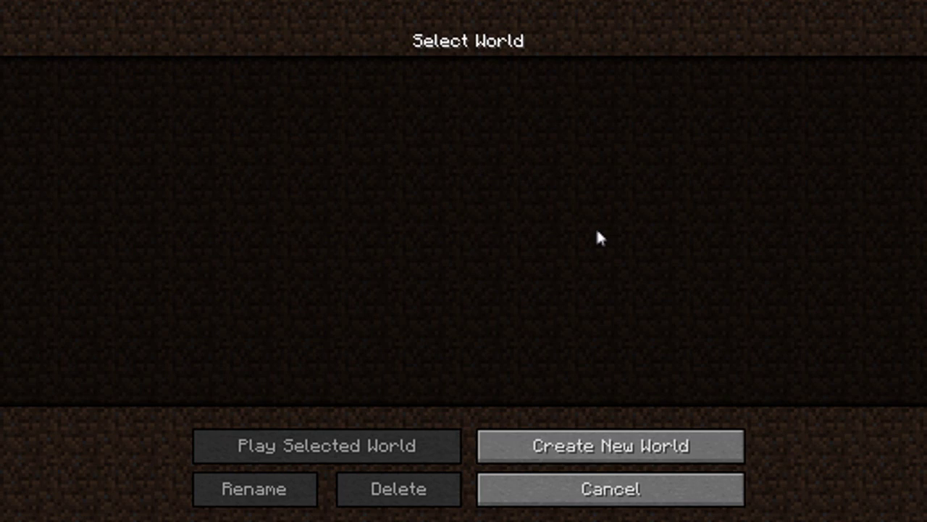
pyautogui.click(635, 446)
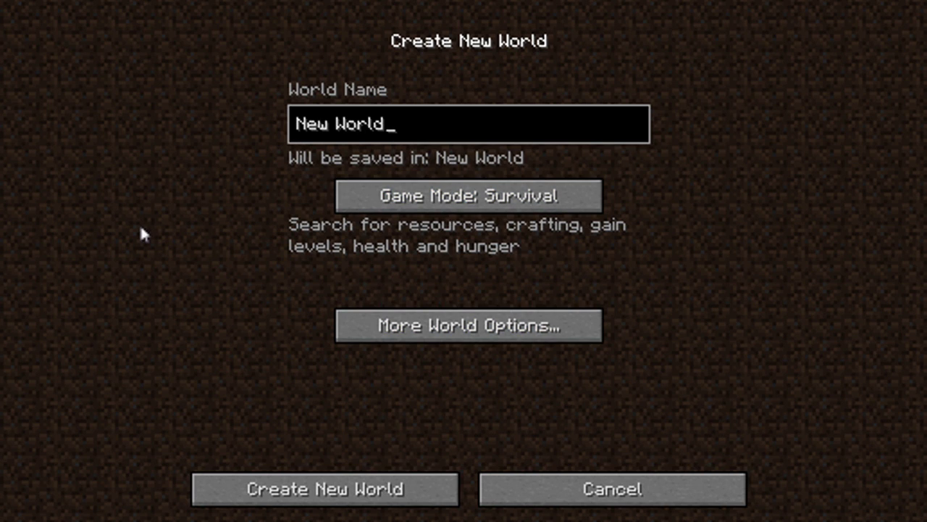
pyautogui.click(447, 198)
pyautogui.click(447, 198)
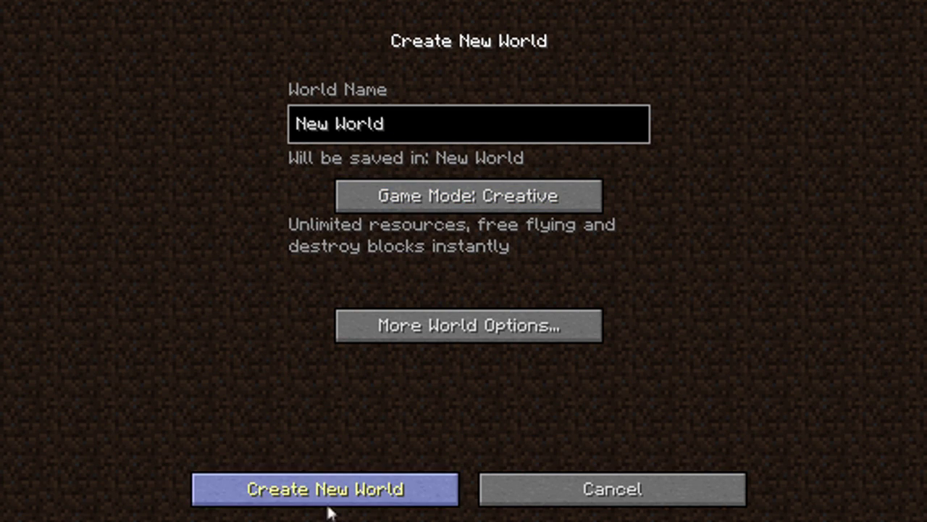
# - Set the new world's type to Mushroom and generate the world
pyautogui.click(407, 341)
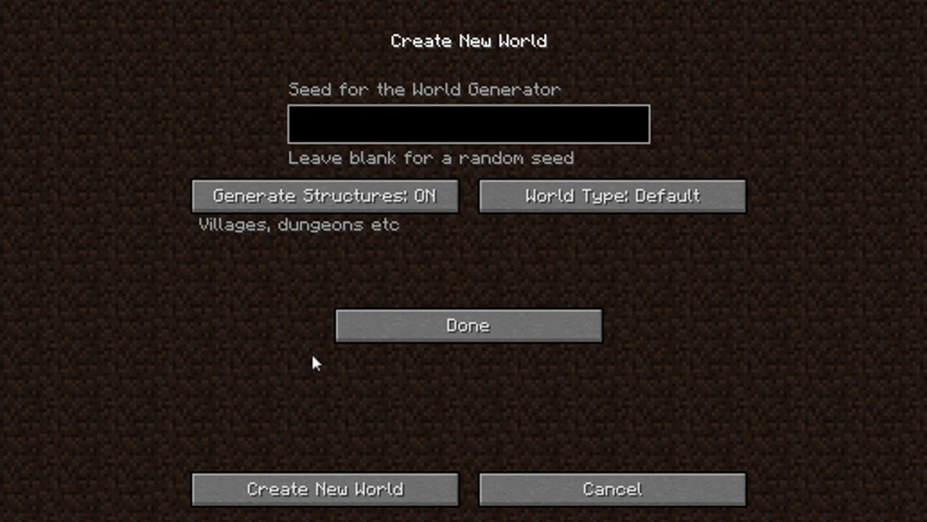
pyautogui.click(630, 212)
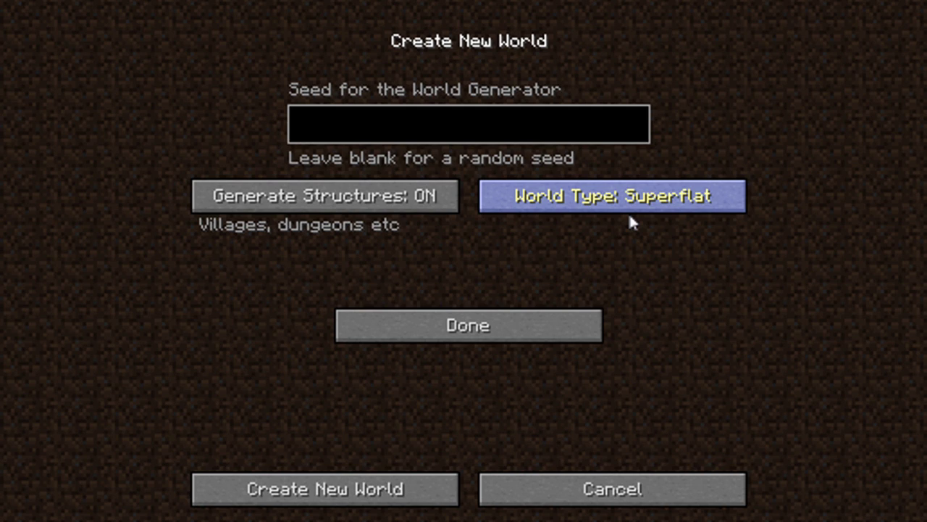
pyautogui.click(629, 216)
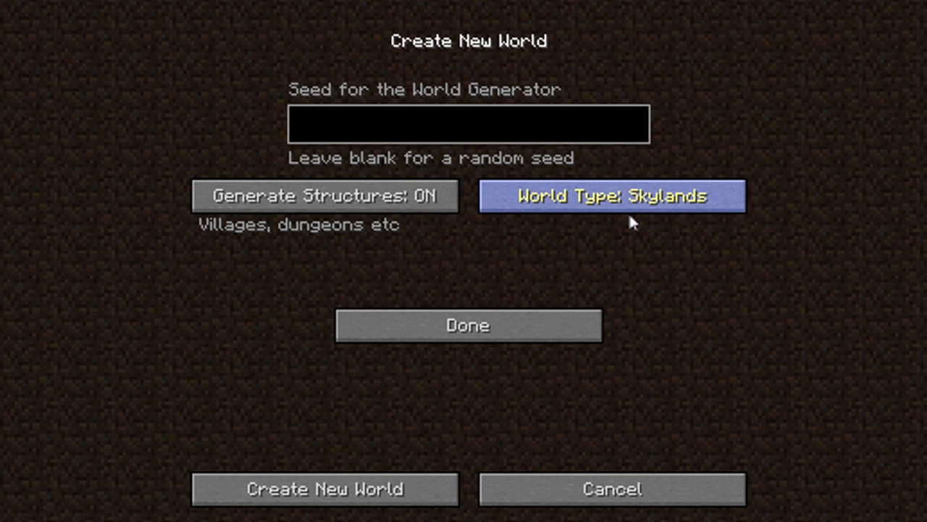
pyautogui.click(629, 216)
pyautogui.click(630, 216)
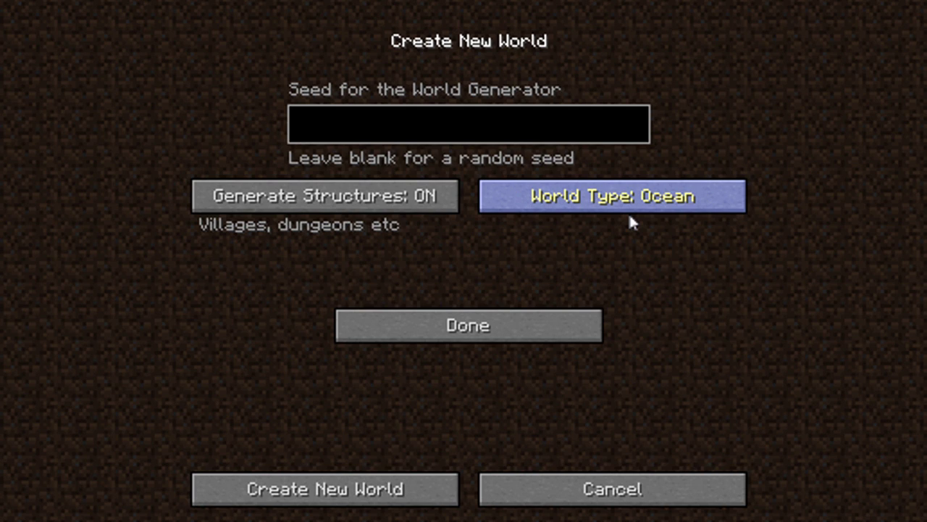
pyautogui.click(630, 216)
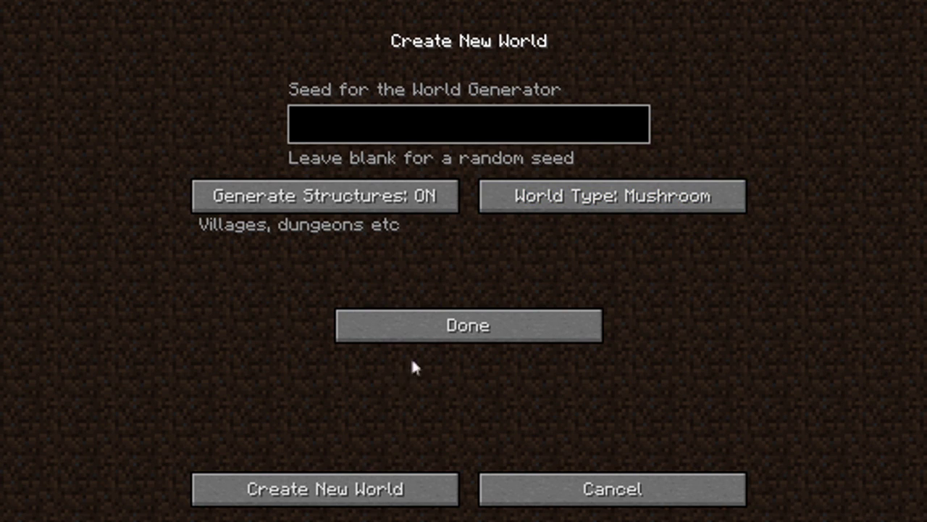
pyautogui.click(445, 340)
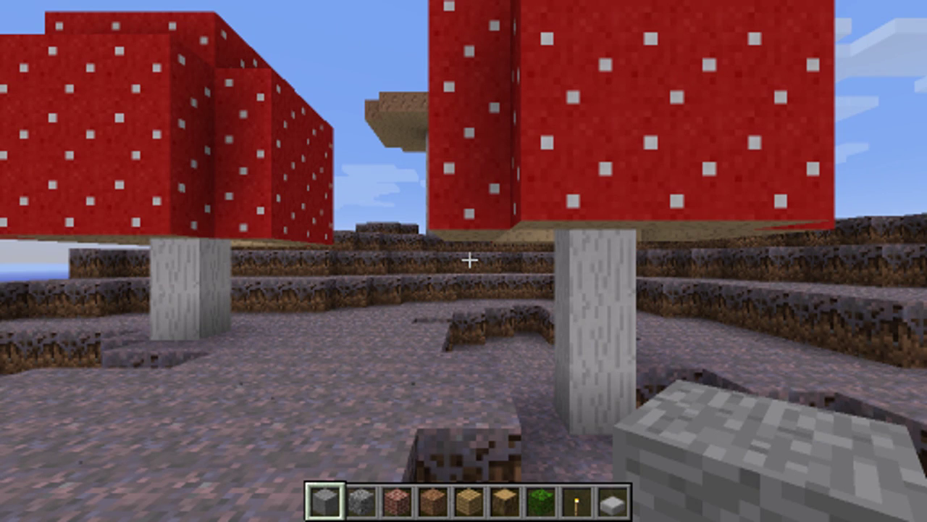
# - Walk across the mushroom world's terrain to examine its hills, giant mushrooms and mooshrooms
pyautogui.press('w')
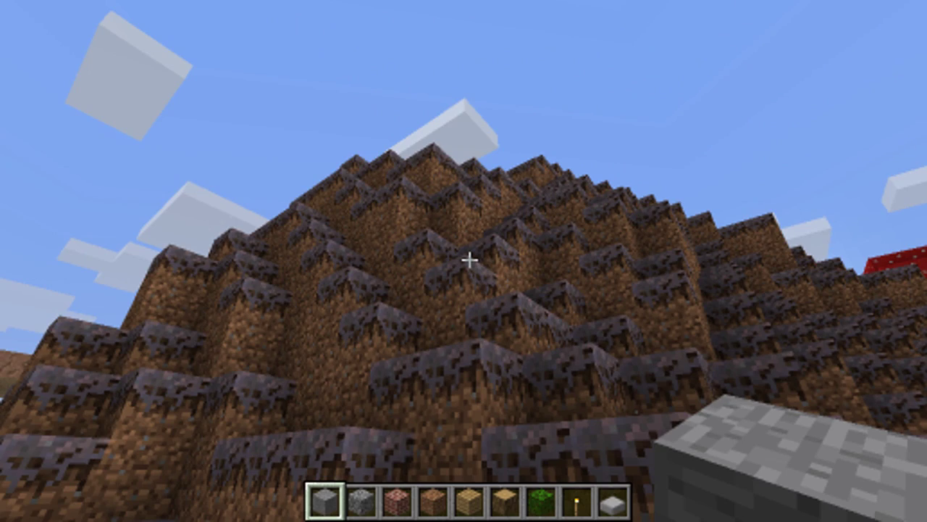
pyautogui.press('w')
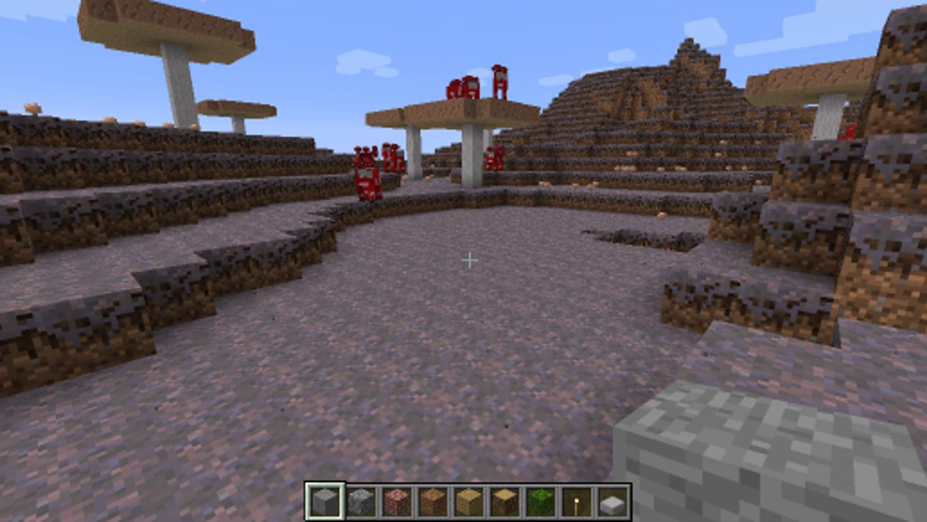
pyautogui.press('w')
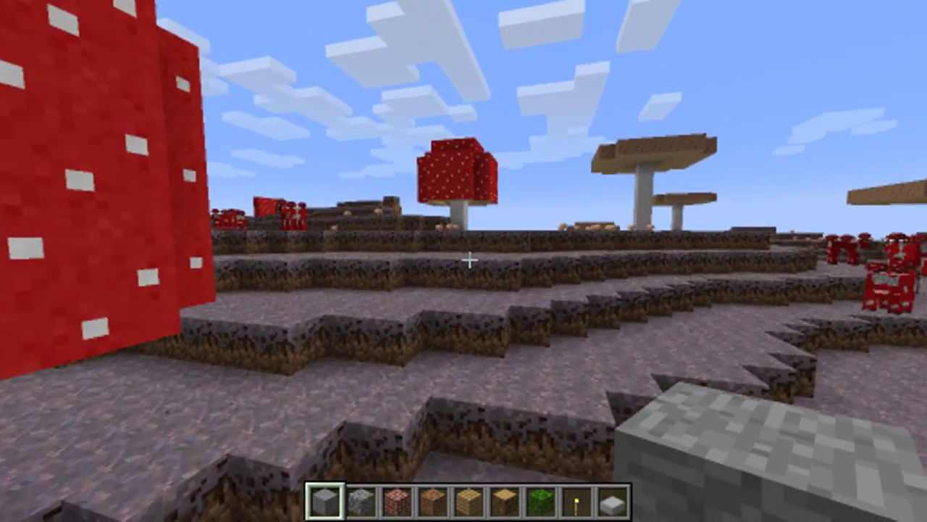
pyautogui.press('w')
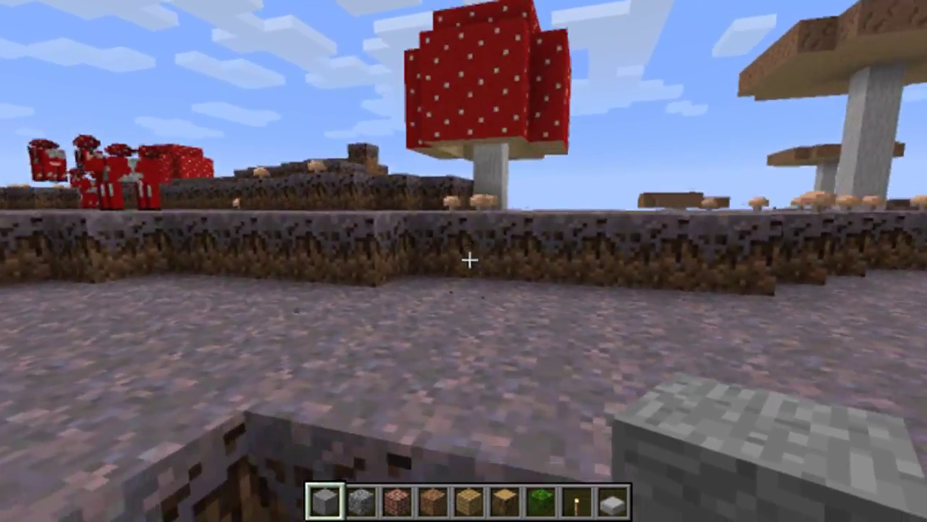
# - Take off and fly over the lake to survey the surrounding mushroom island and its hills from above
pyautogui.press('space')
pyautogui.press('space')
pyautogui.press('w')
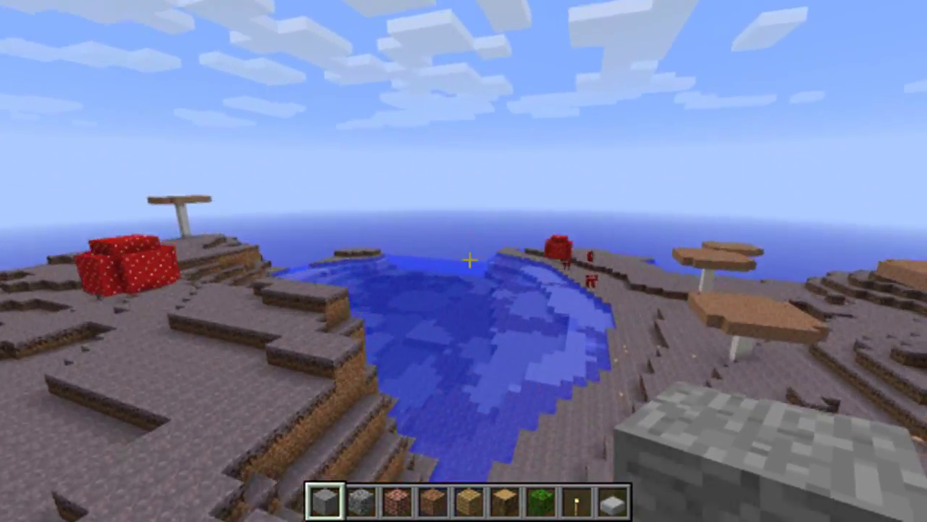
pyautogui.scroll(-2, 469, 259)
pyautogui.press('w')
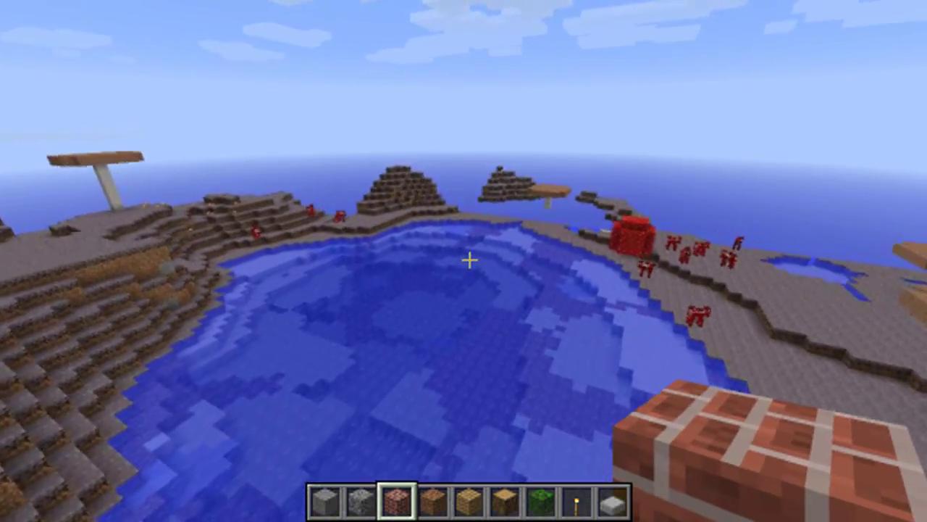
pyautogui.press('w')
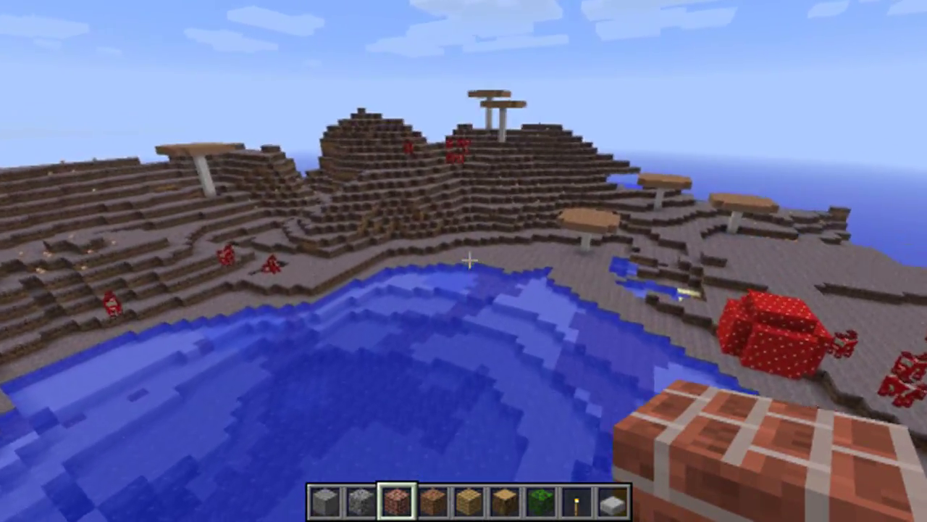
pyautogui.press('w')
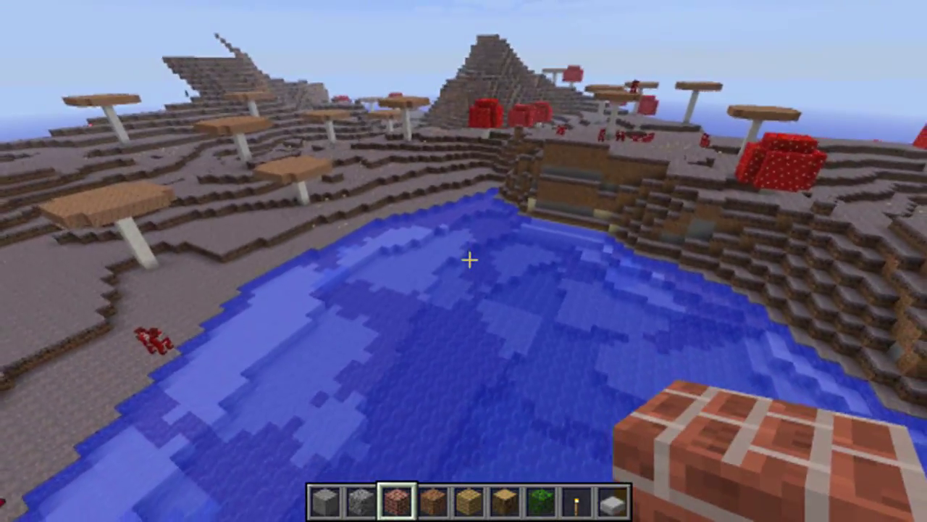
pyautogui.press('s')
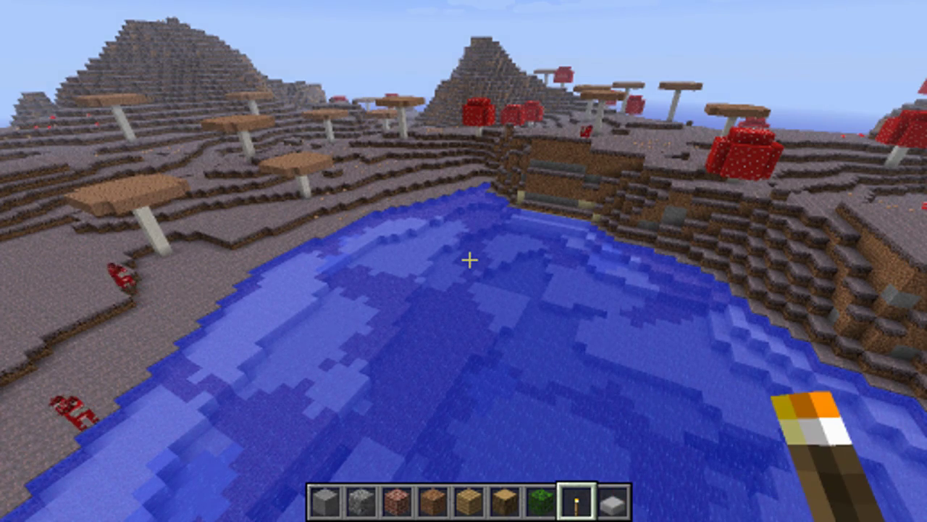
# - Fly across the mushroom island to examine its mountains, stone cliffs, waterfalls and the deep pool beneath the overhang
pyautogui.moveTo(470, 260)
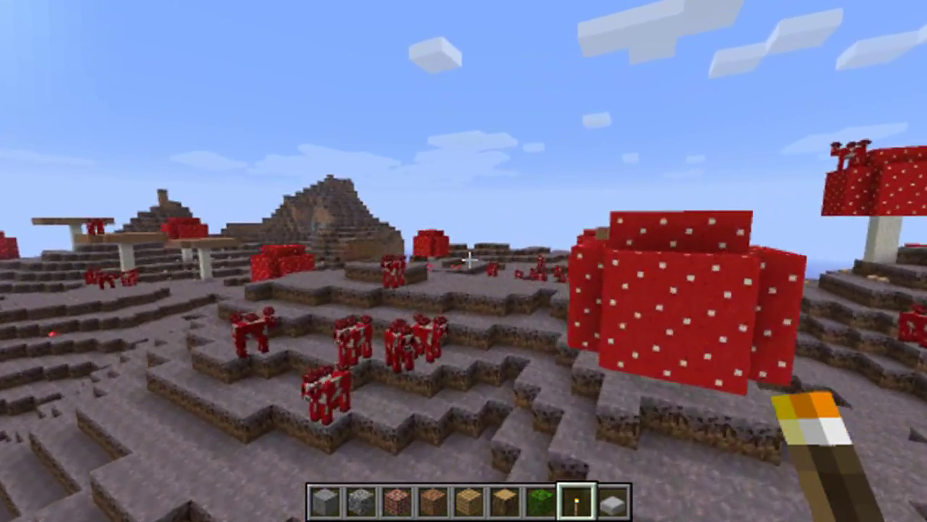
pyautogui.press('w')
pyautogui.press('w')
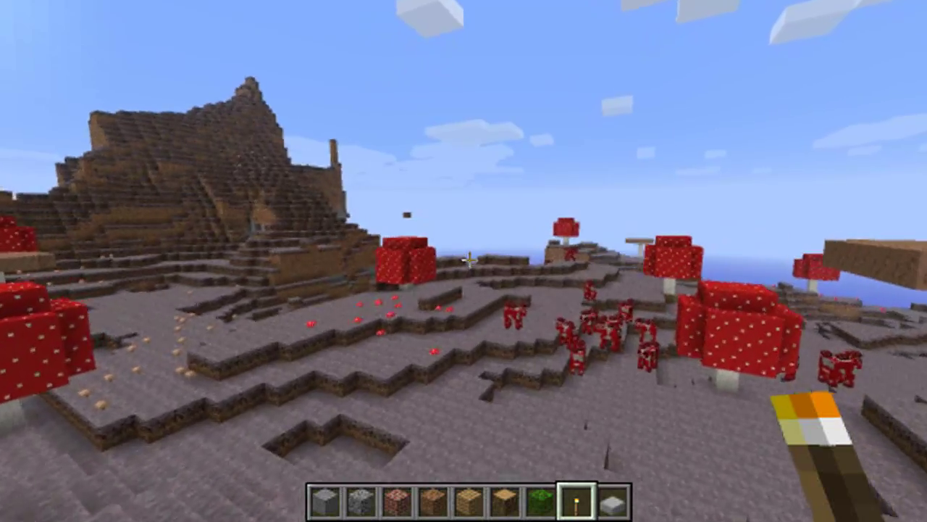
pyautogui.press('w')
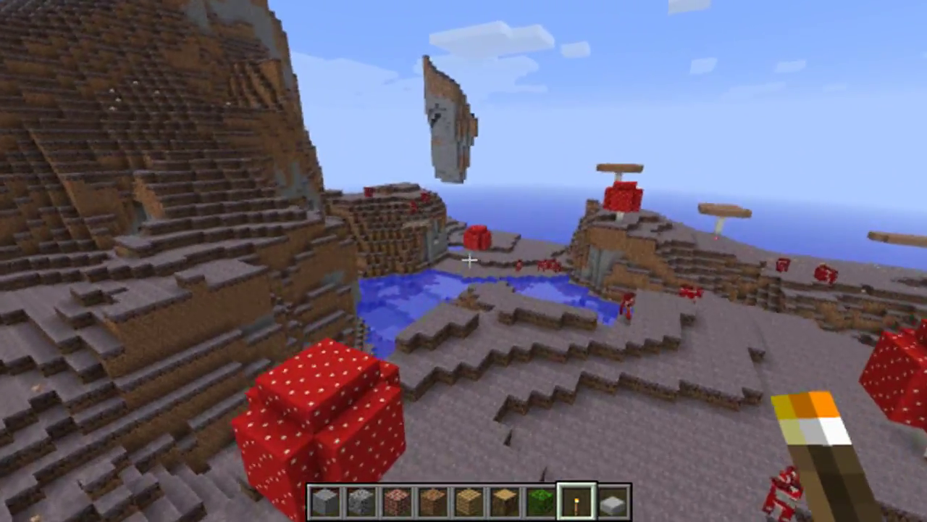
pyautogui.press('w')
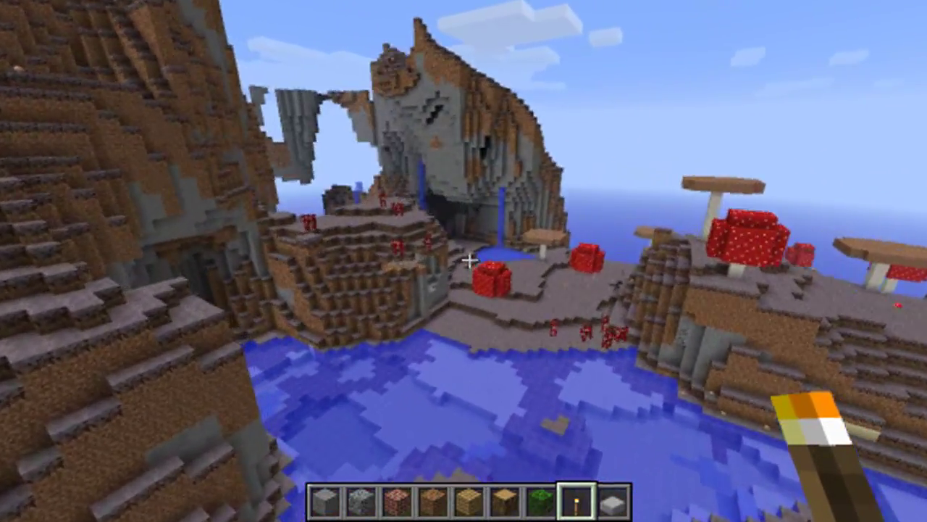
pyautogui.press('w')
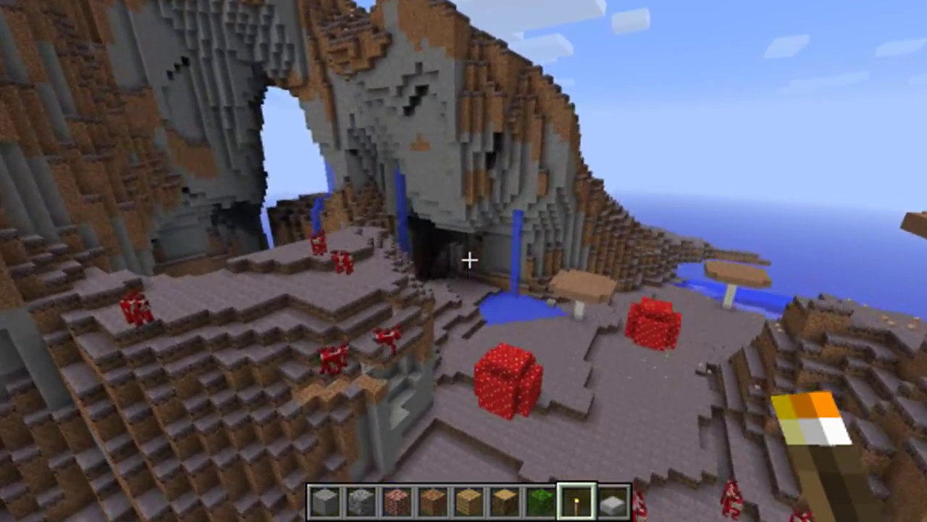
pyautogui.press('w')
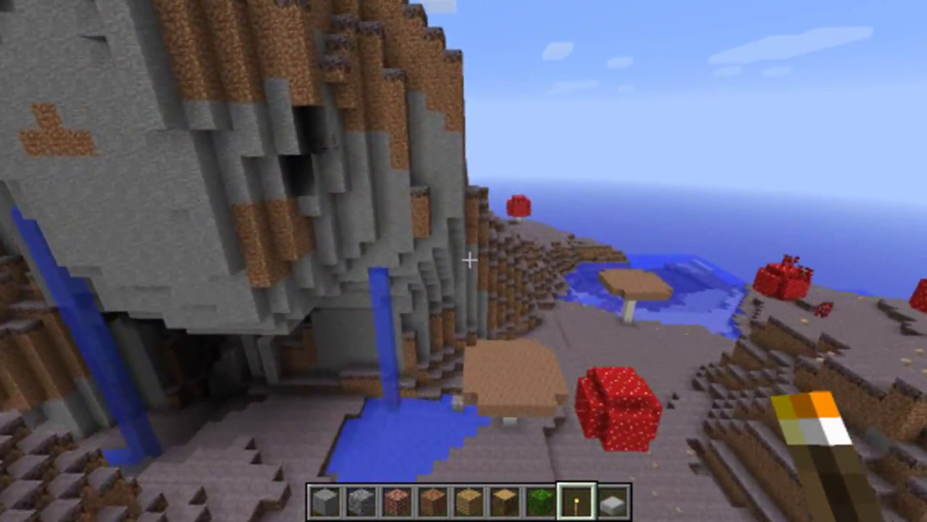
pyautogui.press('w')
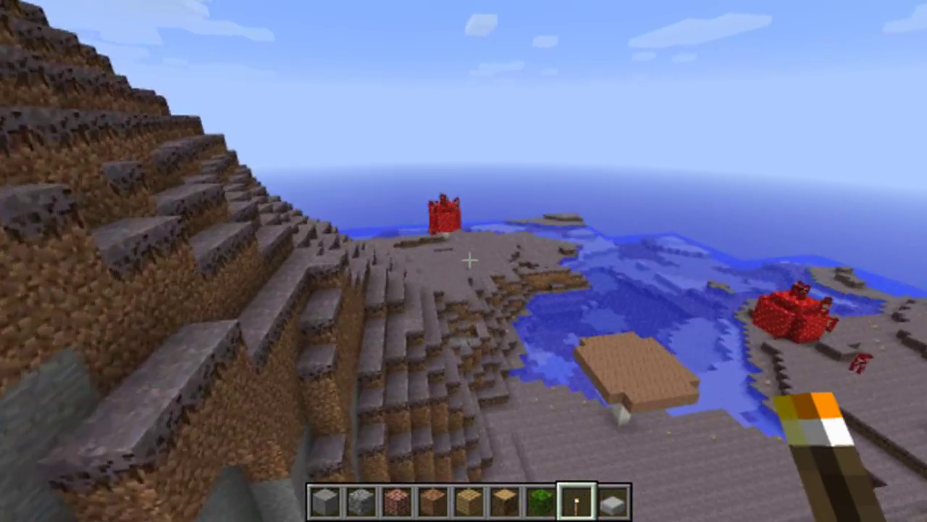
pyautogui.press('w')
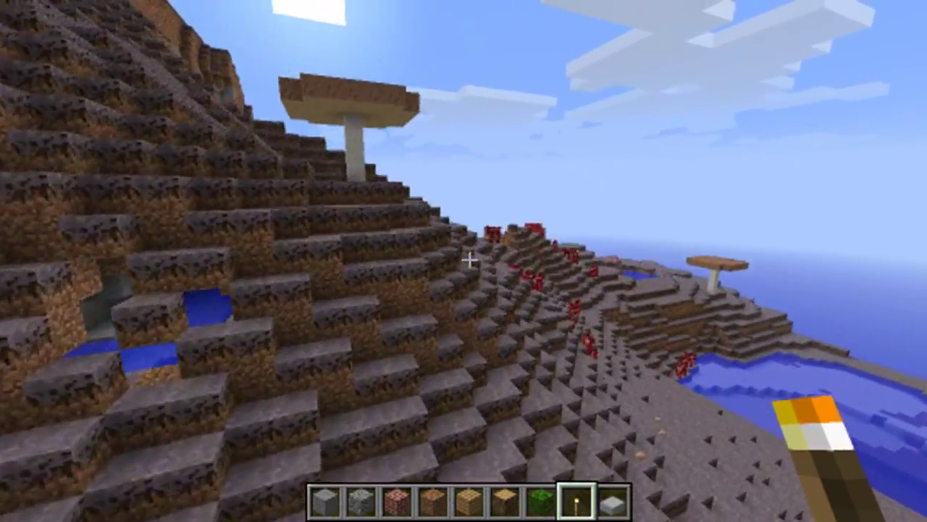
pyautogui.press('w')
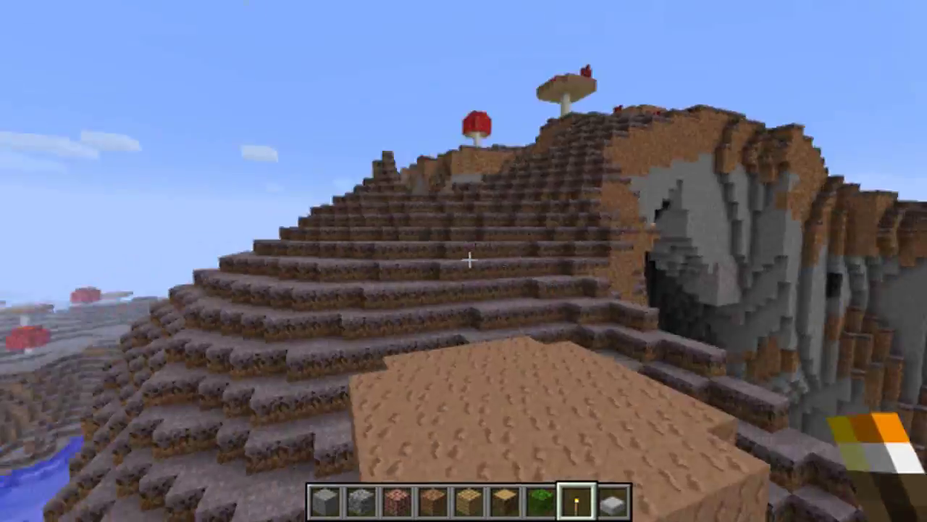
pyautogui.press('w')
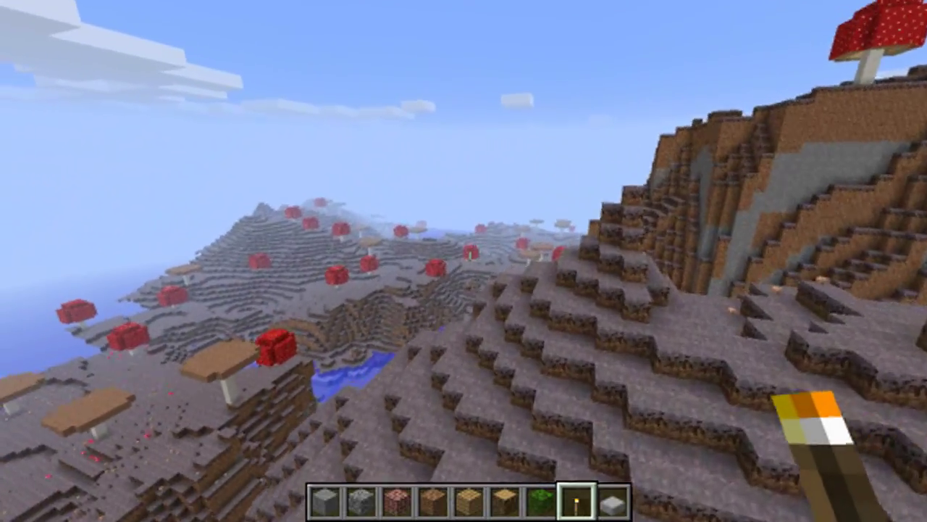
pyautogui.press('w')
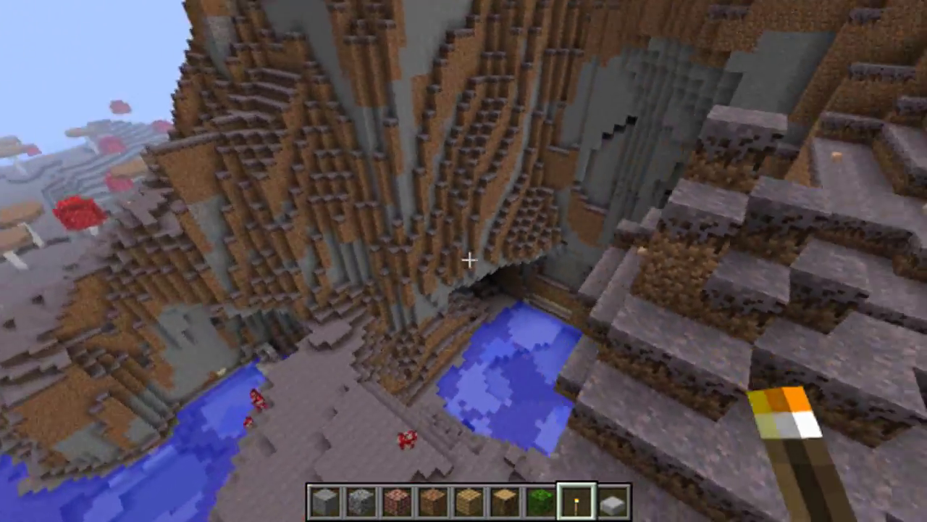
pyautogui.press('w')
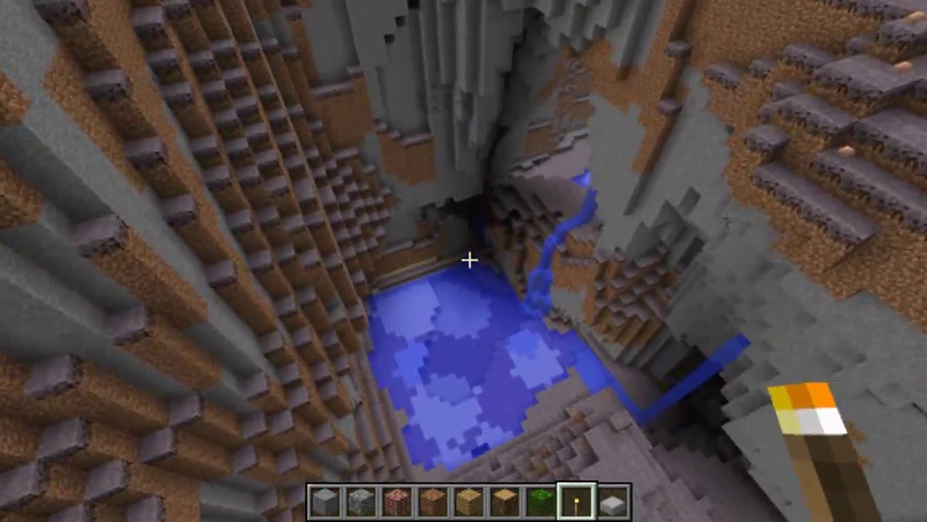
pyautogui.press('w')
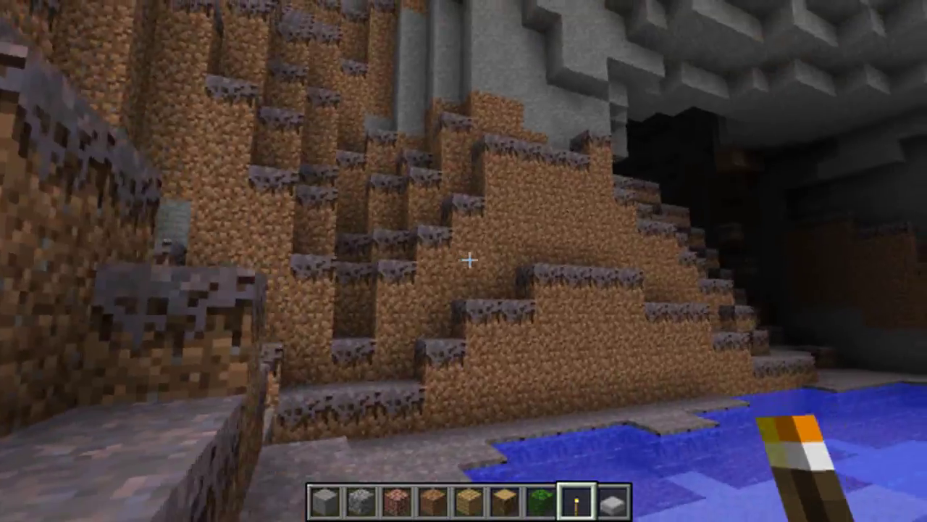
# - Fly up out of the overhang and over the cliff edge to view the river valley and its mooshrooms from above
pyautogui.press('space')
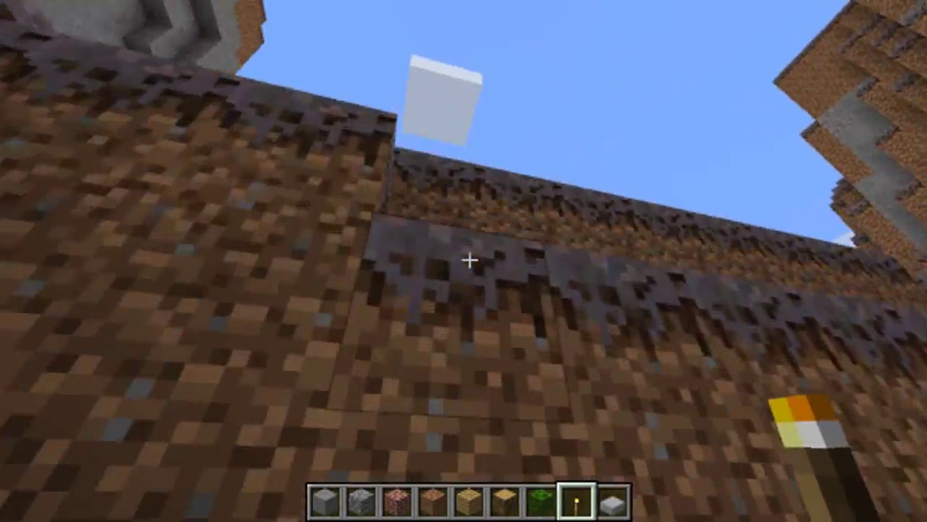
pyautogui.press('w')
pyautogui.press('w')
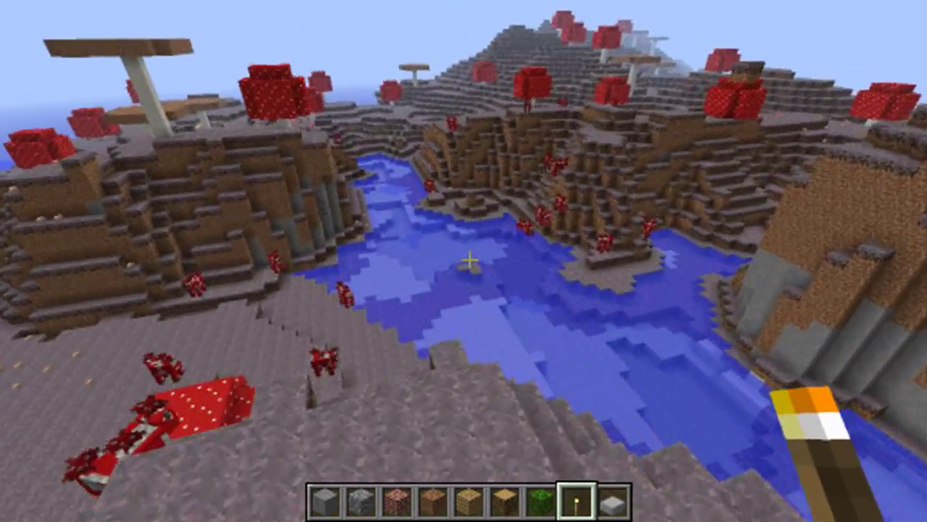
pyautogui.press('s')
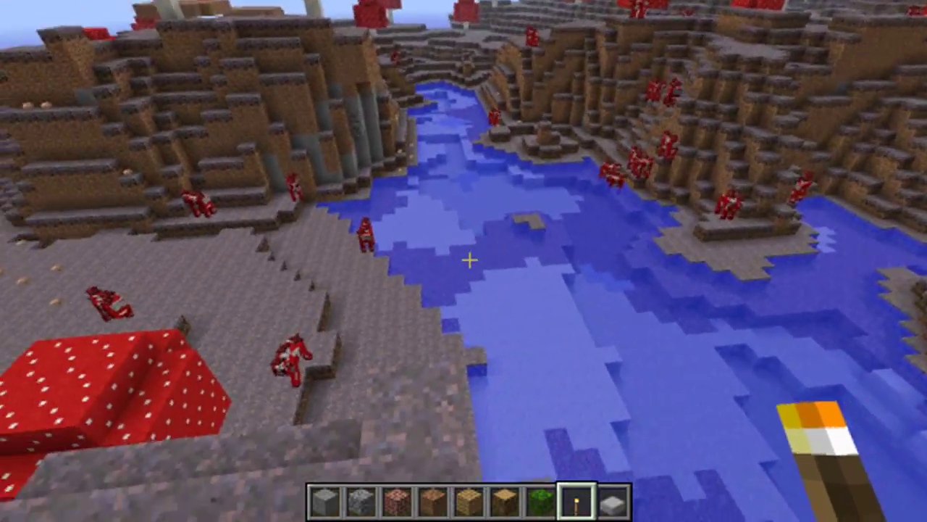
pyautogui.press('w')
pyautogui.press('w')
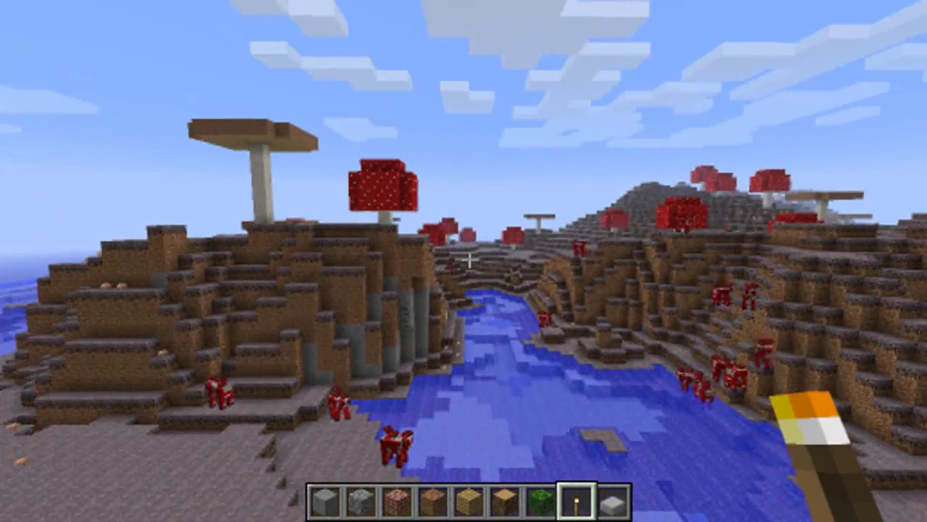
# - Survey the river, the mushroom-topped cliffs along both banks and the sea beyond from the high vantage point
pyautogui.press('w')
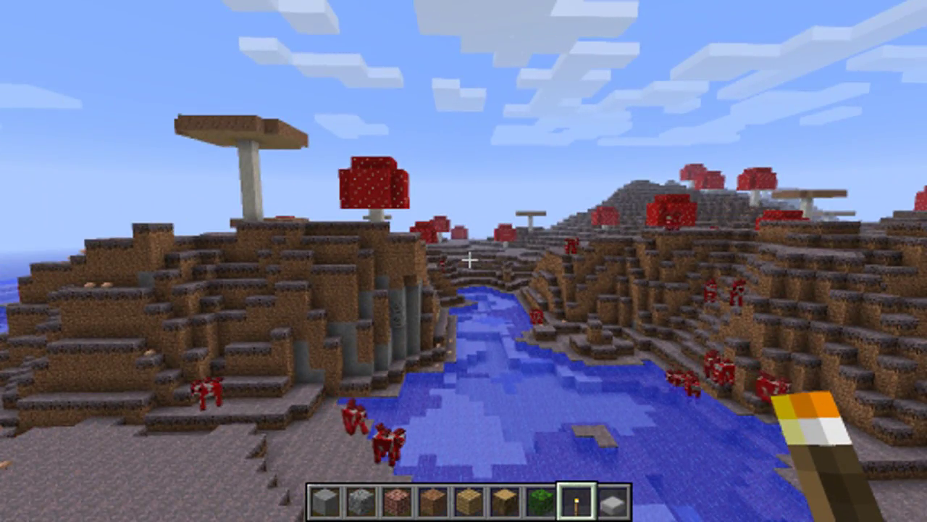
pyautogui.press('w')
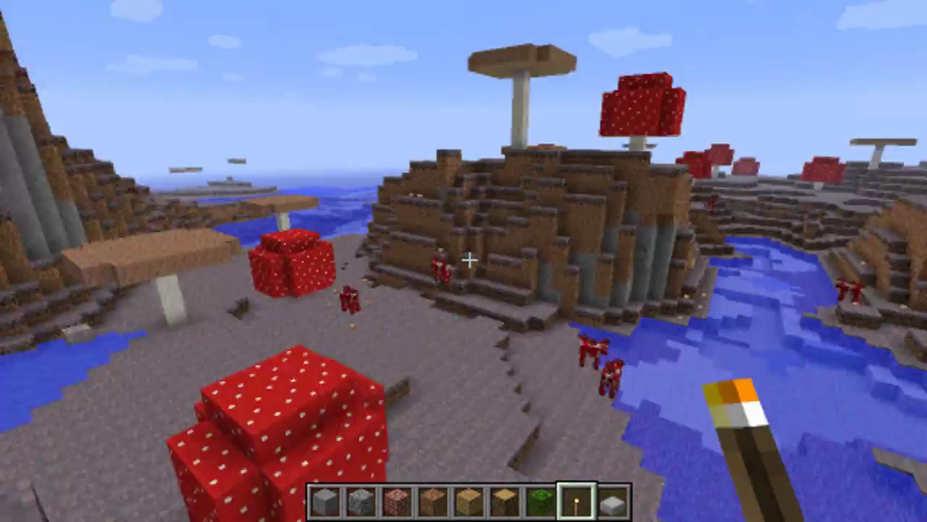
pyautogui.press('w')
pyautogui.press('w')
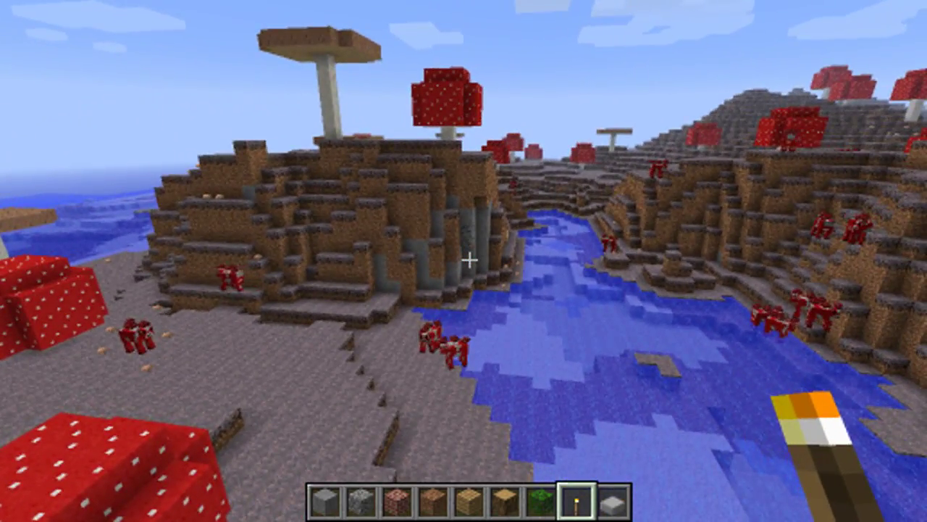
pyautogui.press('w')
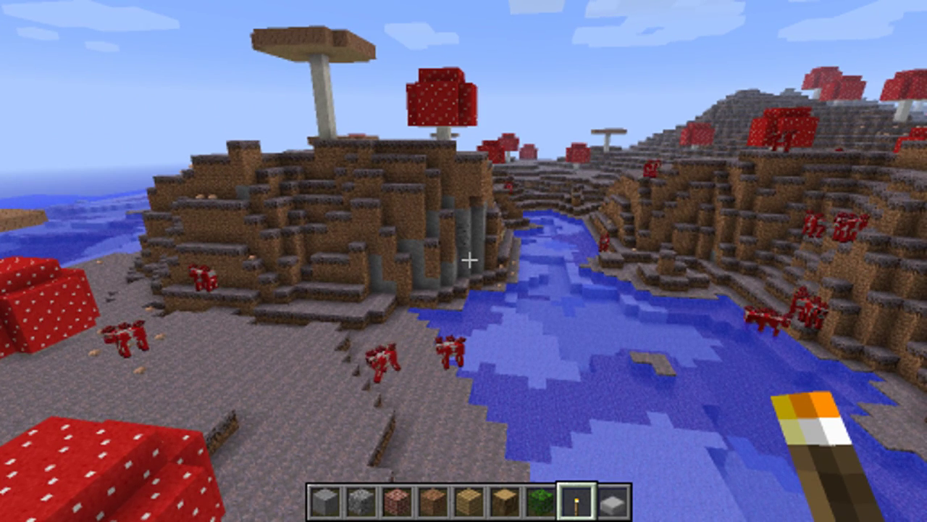
pyautogui.press('w')
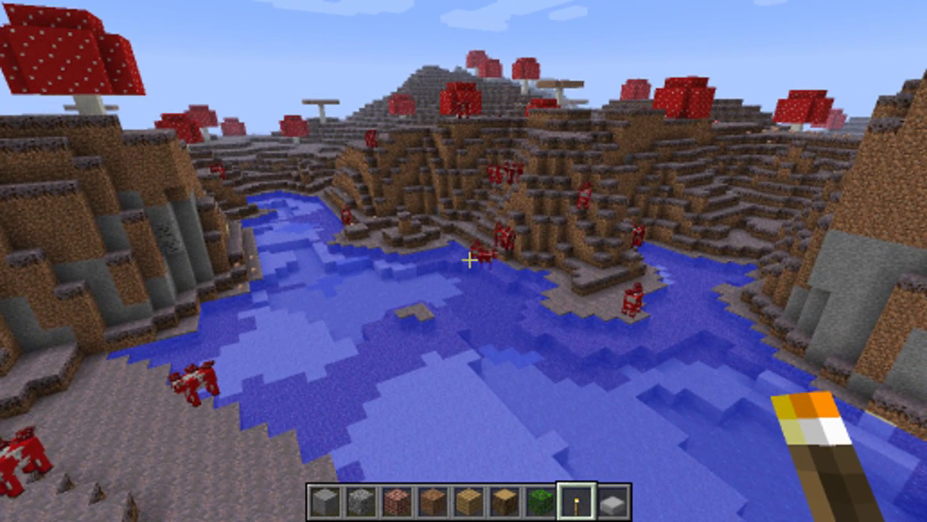